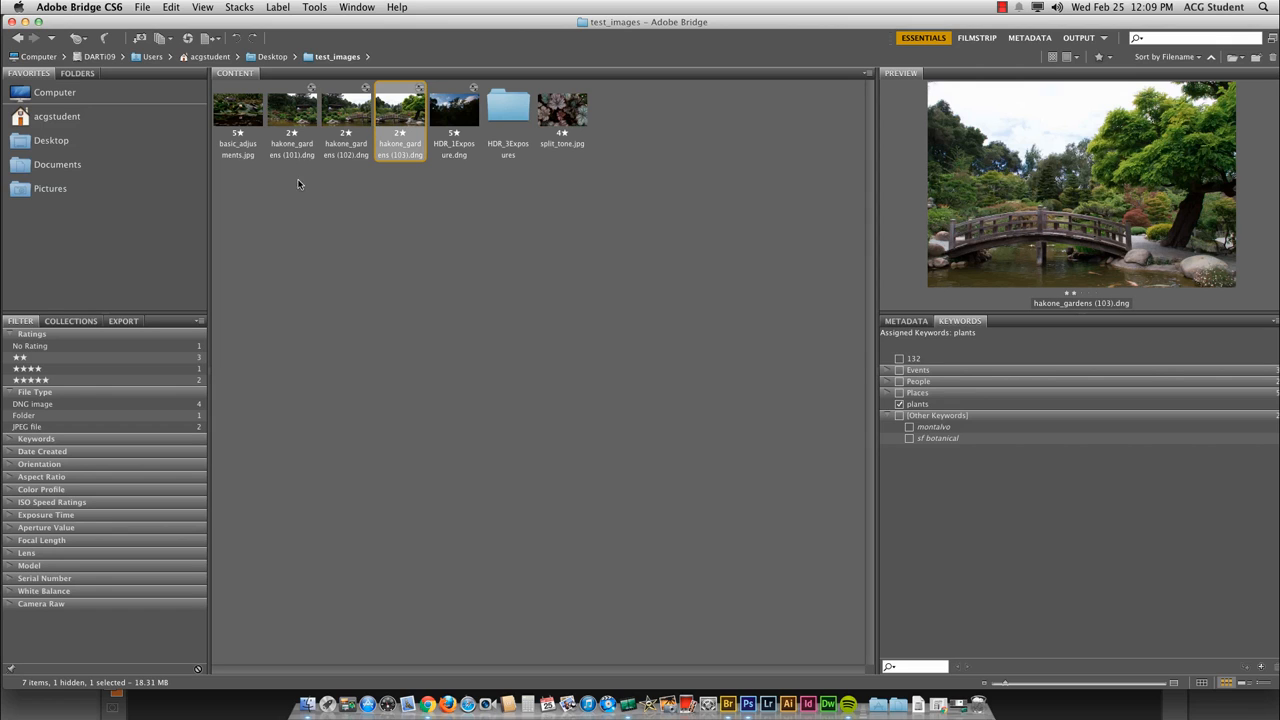
- Preview HDR_1Exposure.dng and the three CR2 images inside the HDR_3Exposures folder
left_click(455, 118)
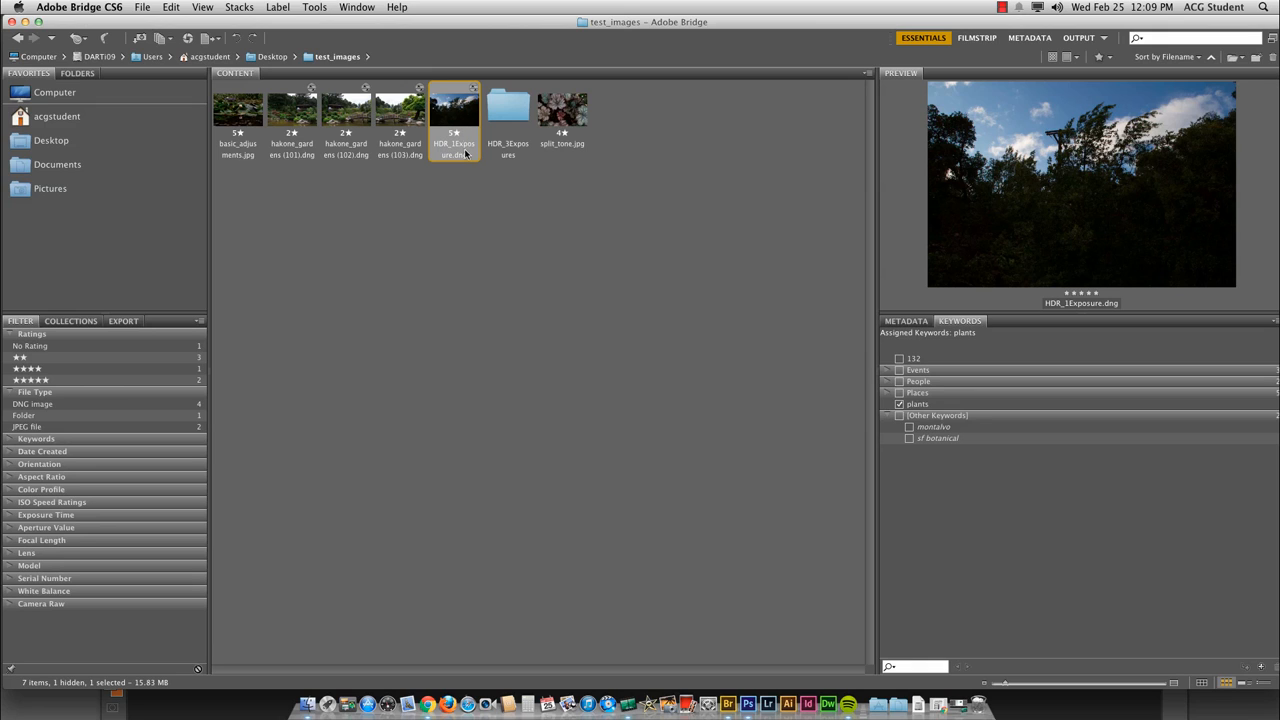
double_click(510, 112)
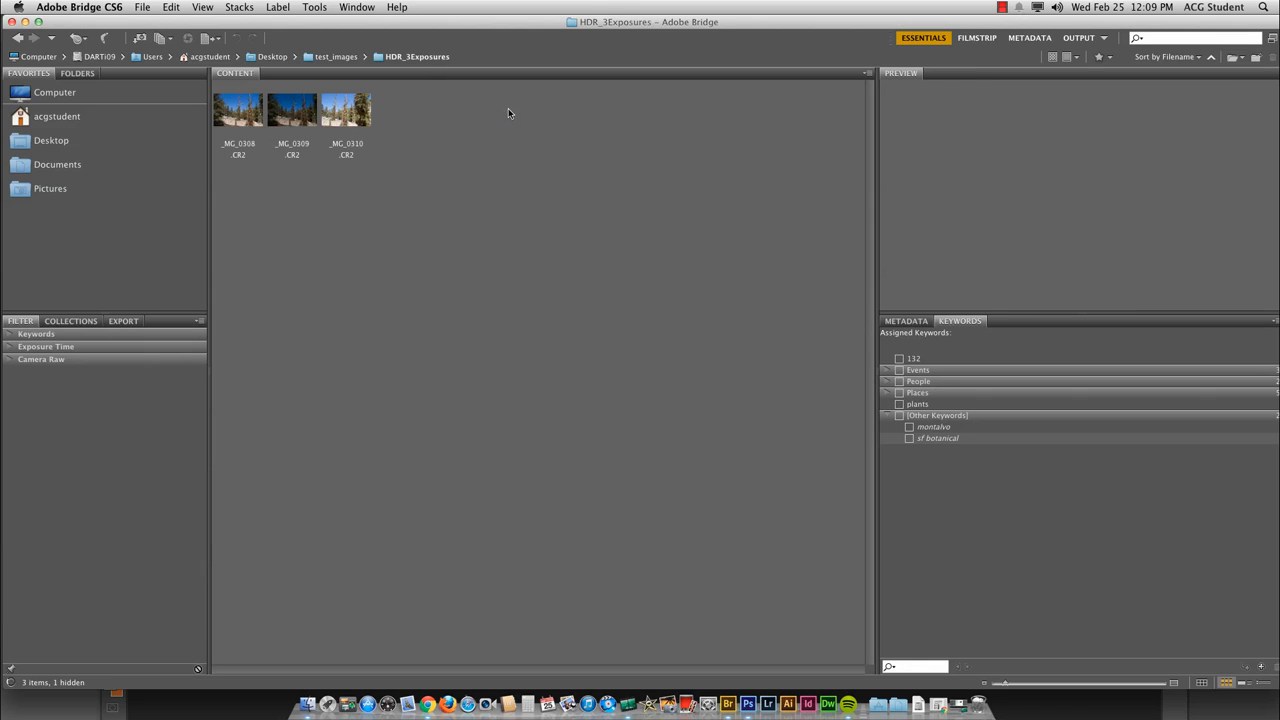
left_click(254, 114)
left_click(298, 116)
left_click(336, 110)
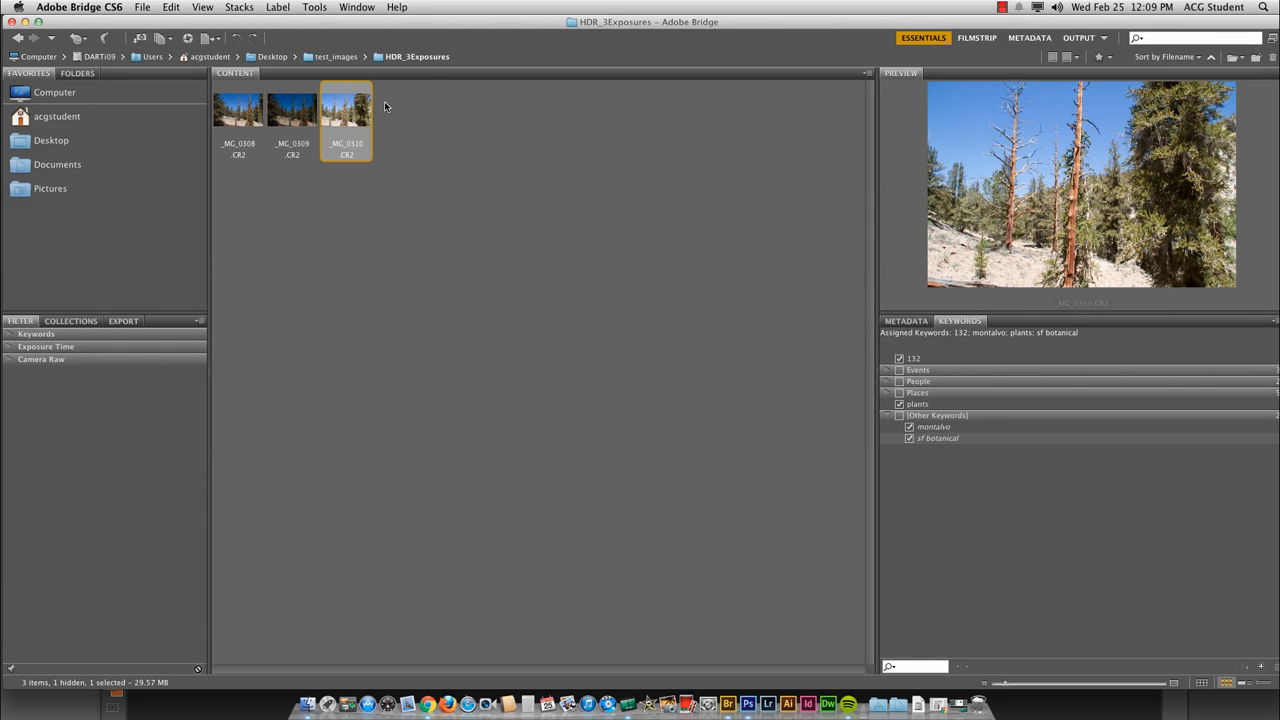
- Compare the exposure metadata of _MG_0308, _MG_0309 and _MG_0310
left_click(906, 320)
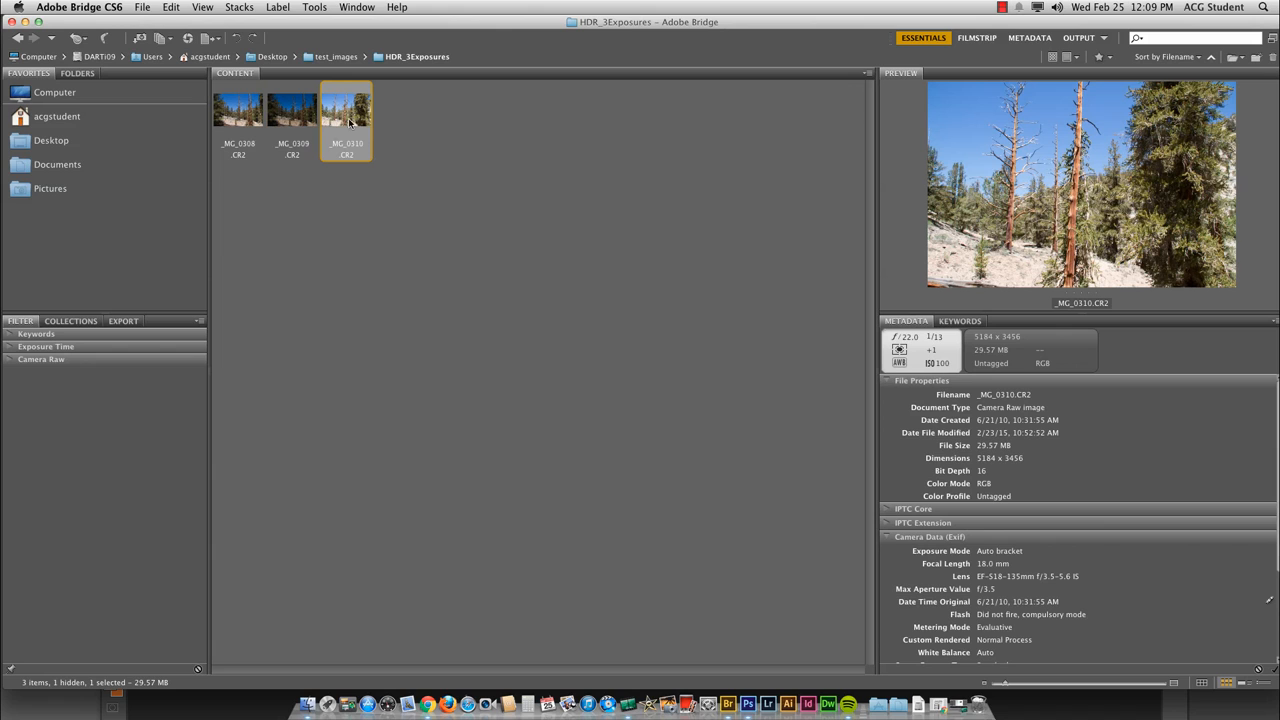
left_click(294, 112)
left_click(246, 110)
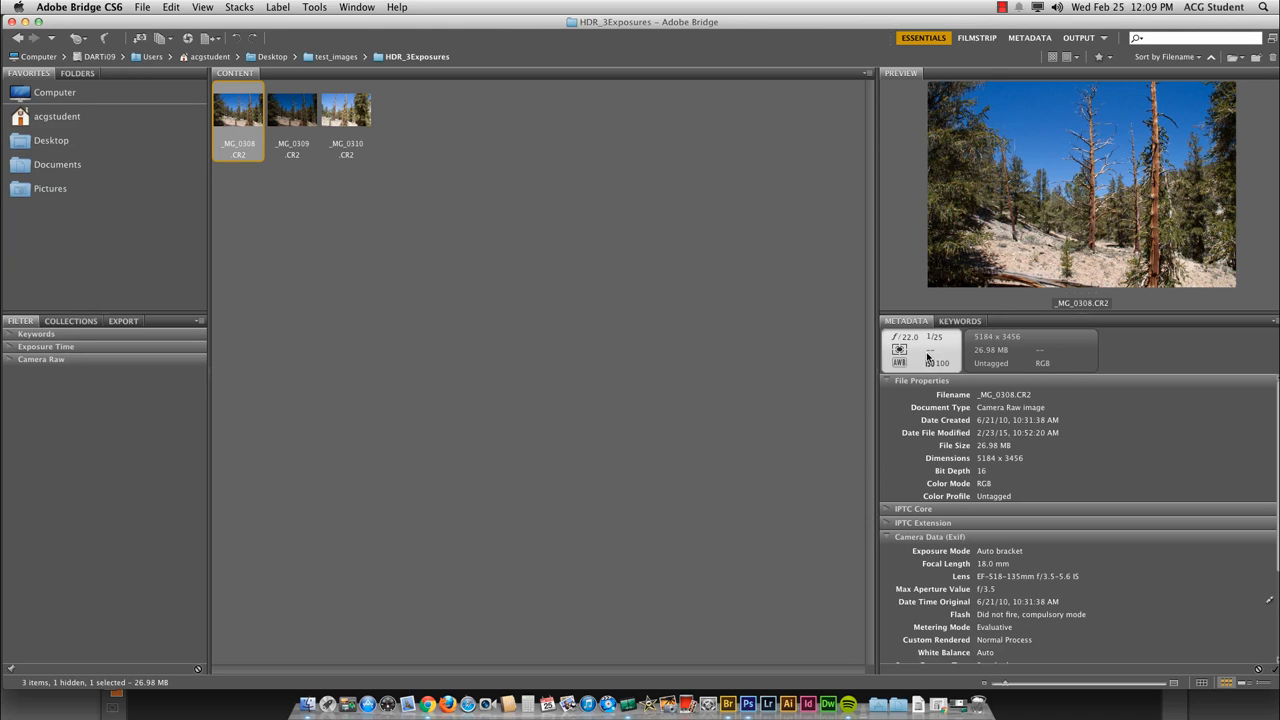
key("Right")
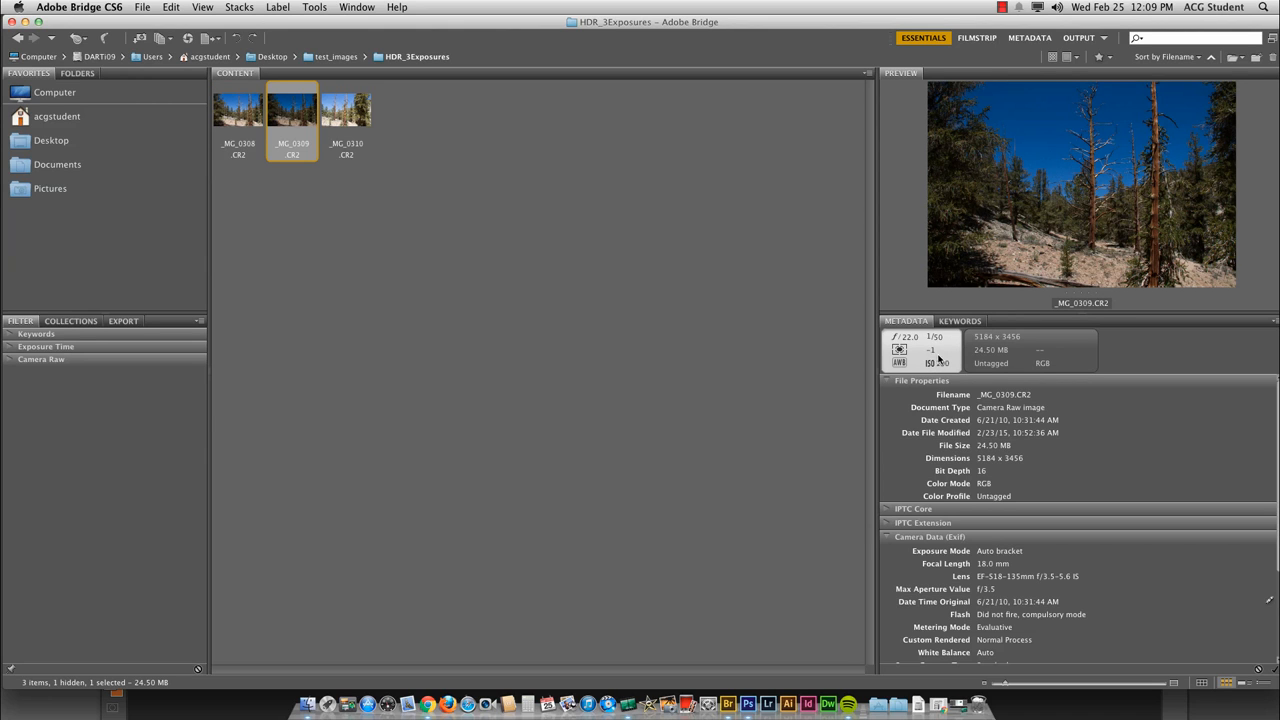
key("Right")
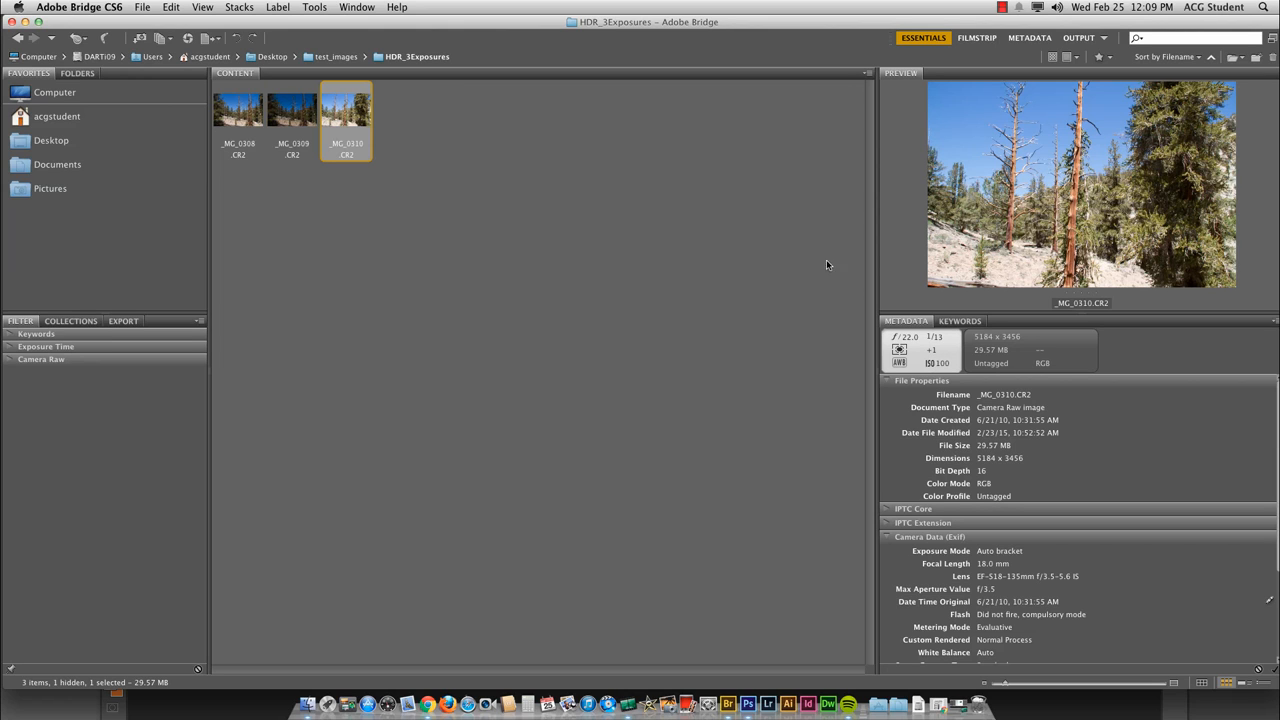
- Return to the test_images folder and preview split_tone.jpg and HDR_1Exposure.dng
left_click(337, 57)
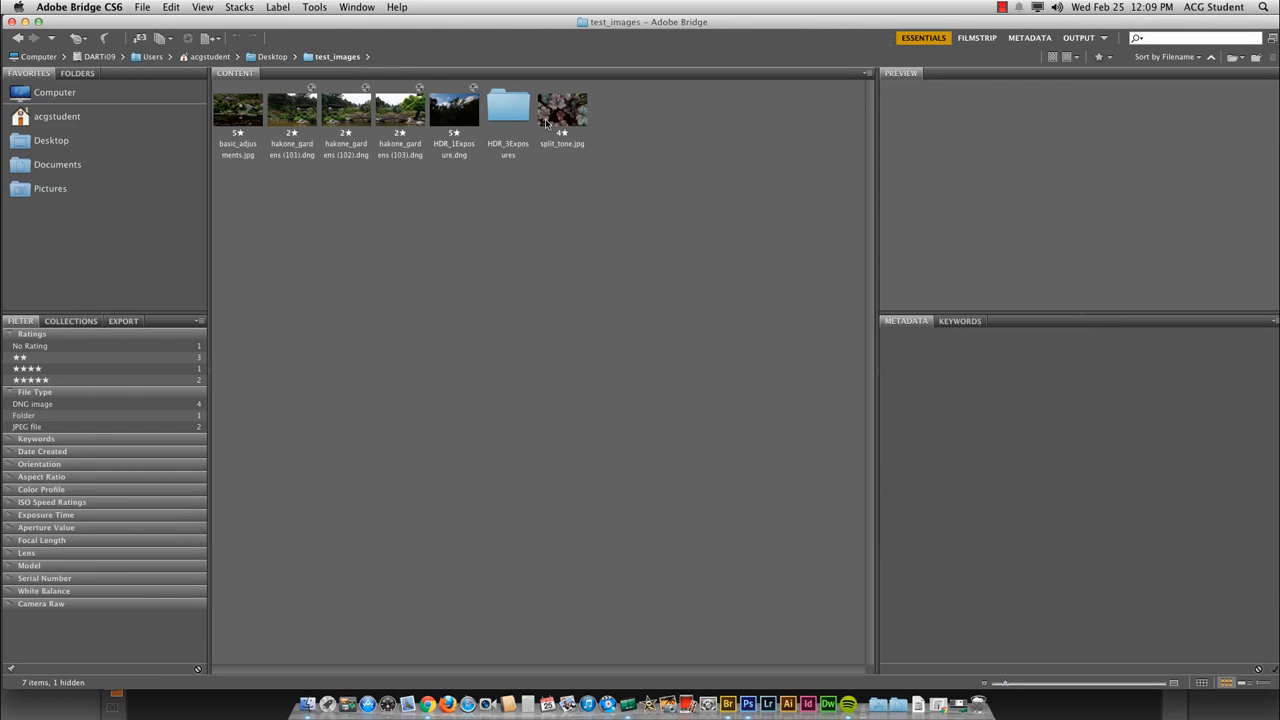
left_click(553, 115)
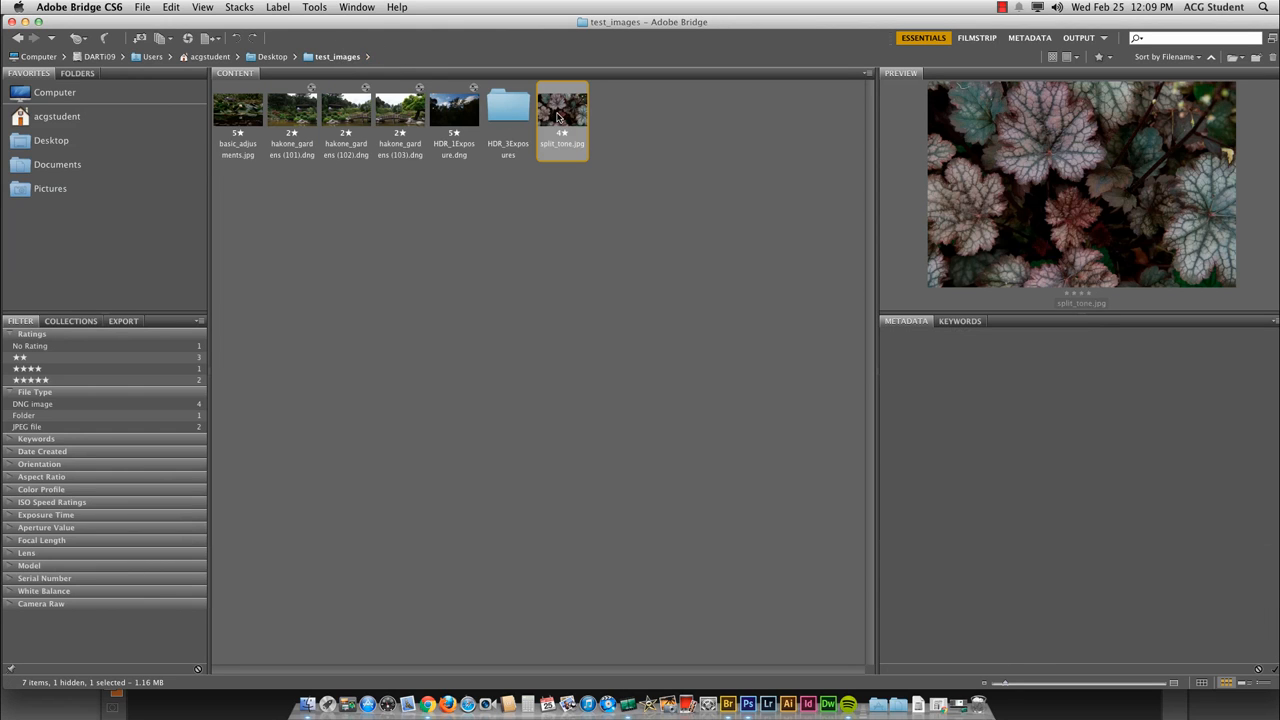
left_click(513, 253)
left_click(455, 121)
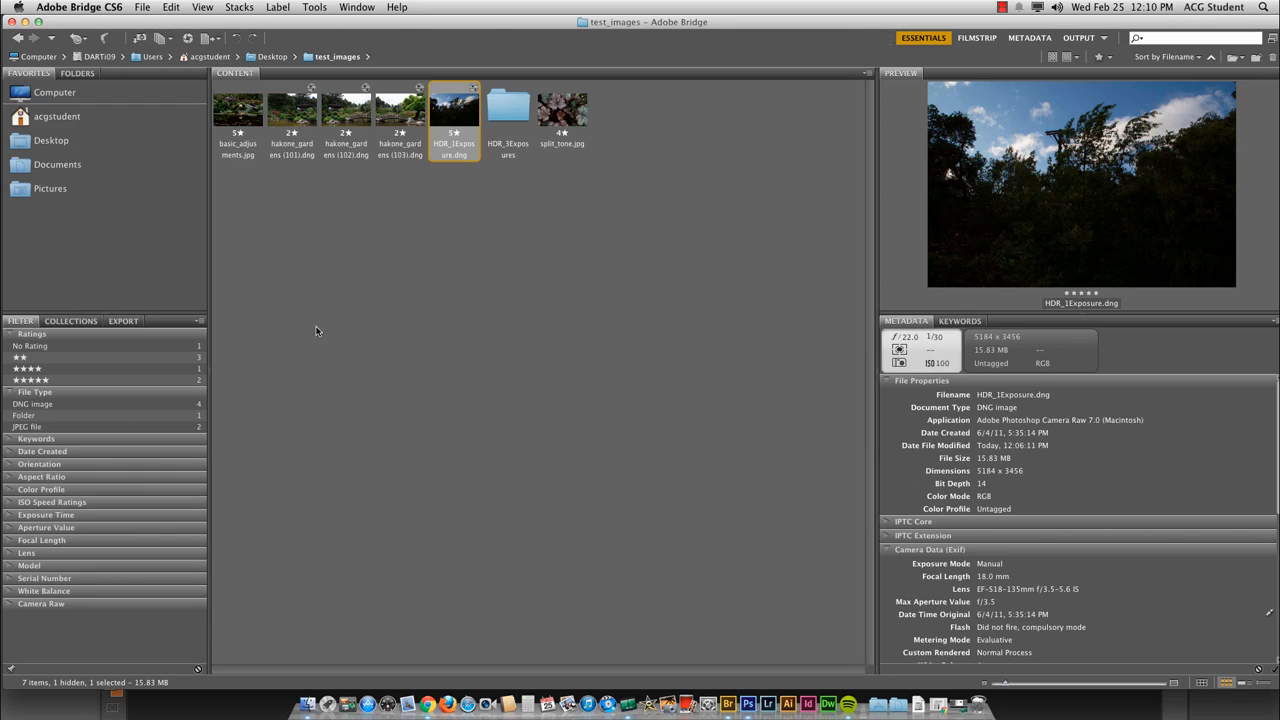
left_click(298, 260)
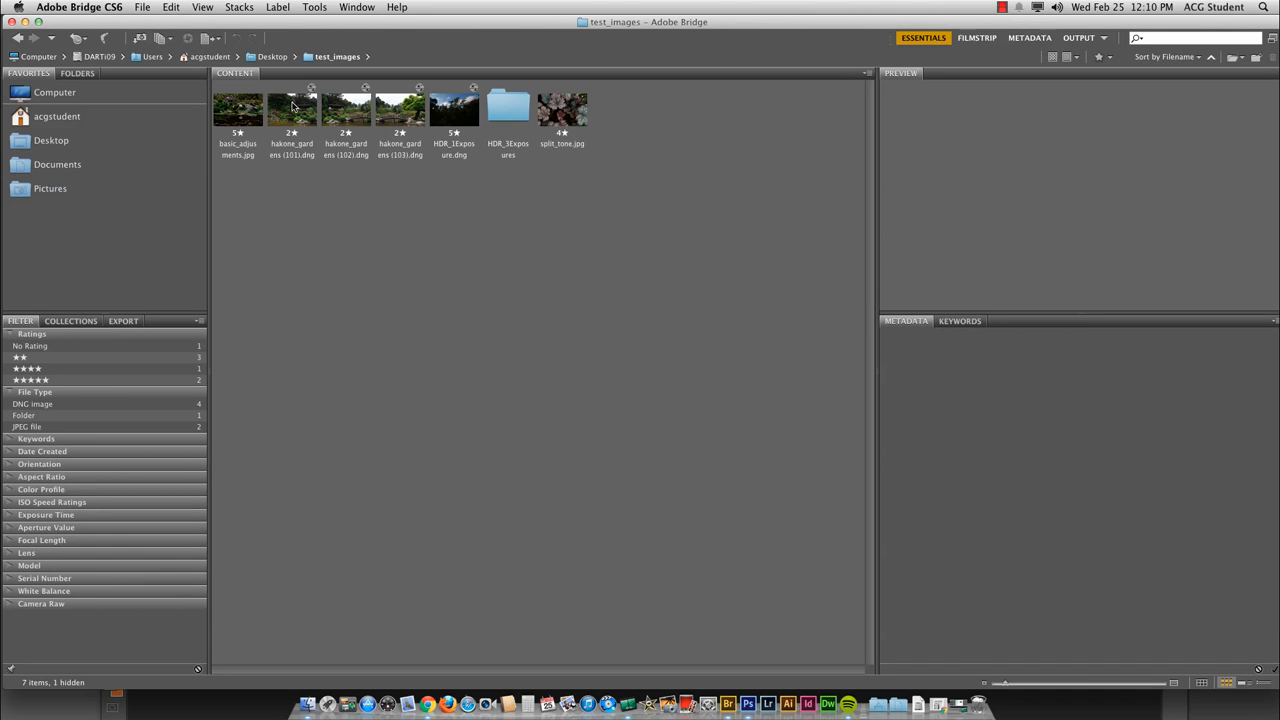
- Preview basic_adjusments.jpg, split_tone.jpg, HDR_1Exposure.dng and the three hakone_gardens images in turn
left_click(242, 113)
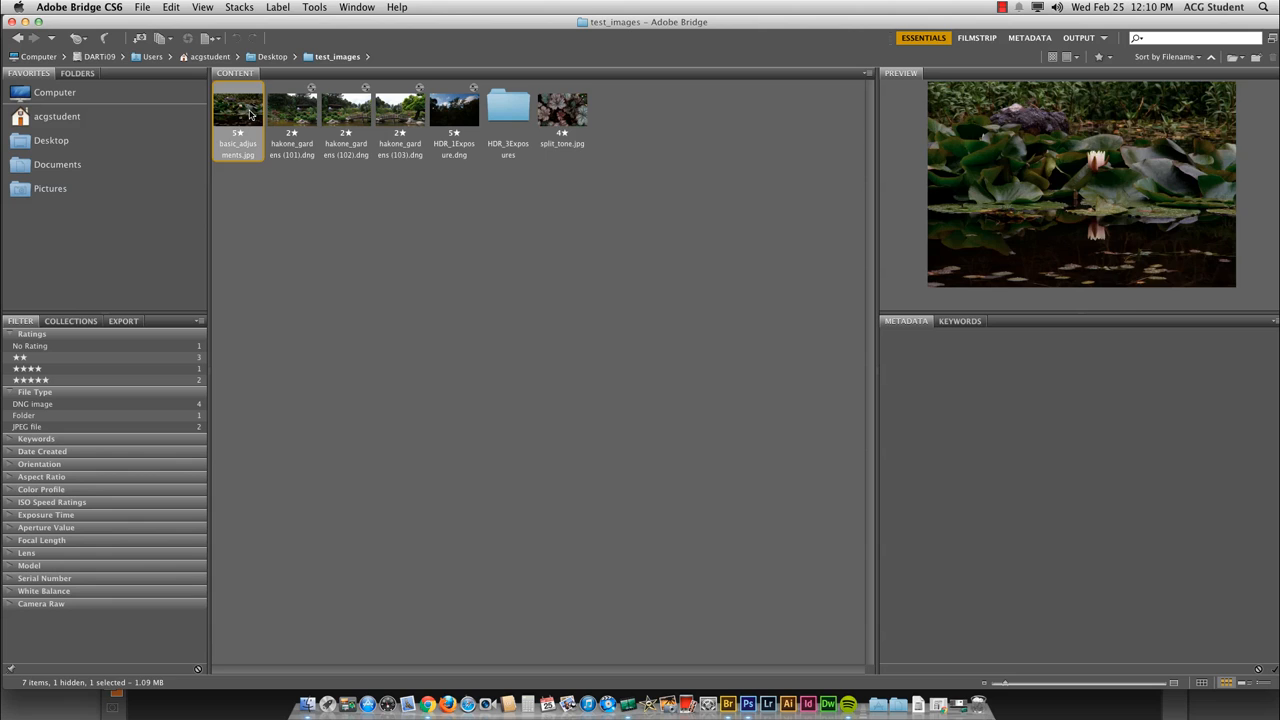
left_click(550, 106)
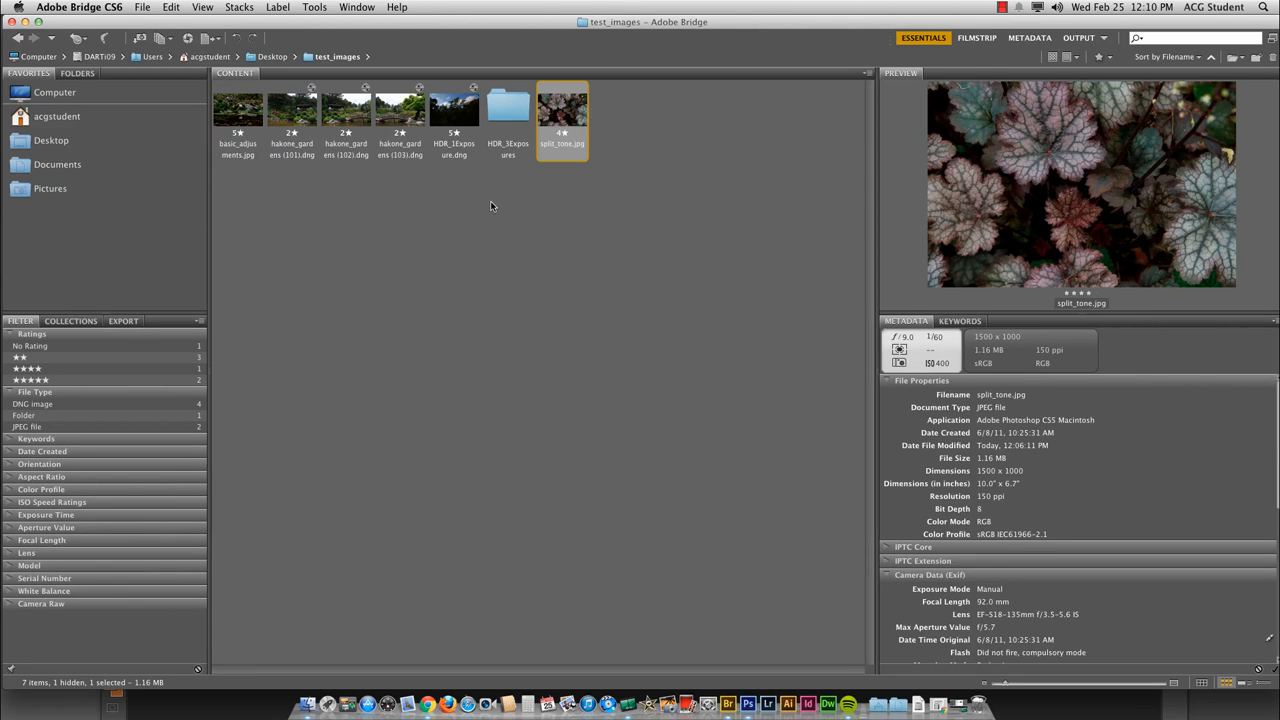
left_click(442, 113)
left_click(400, 112)
left_click(348, 112)
left_click(308, 112)
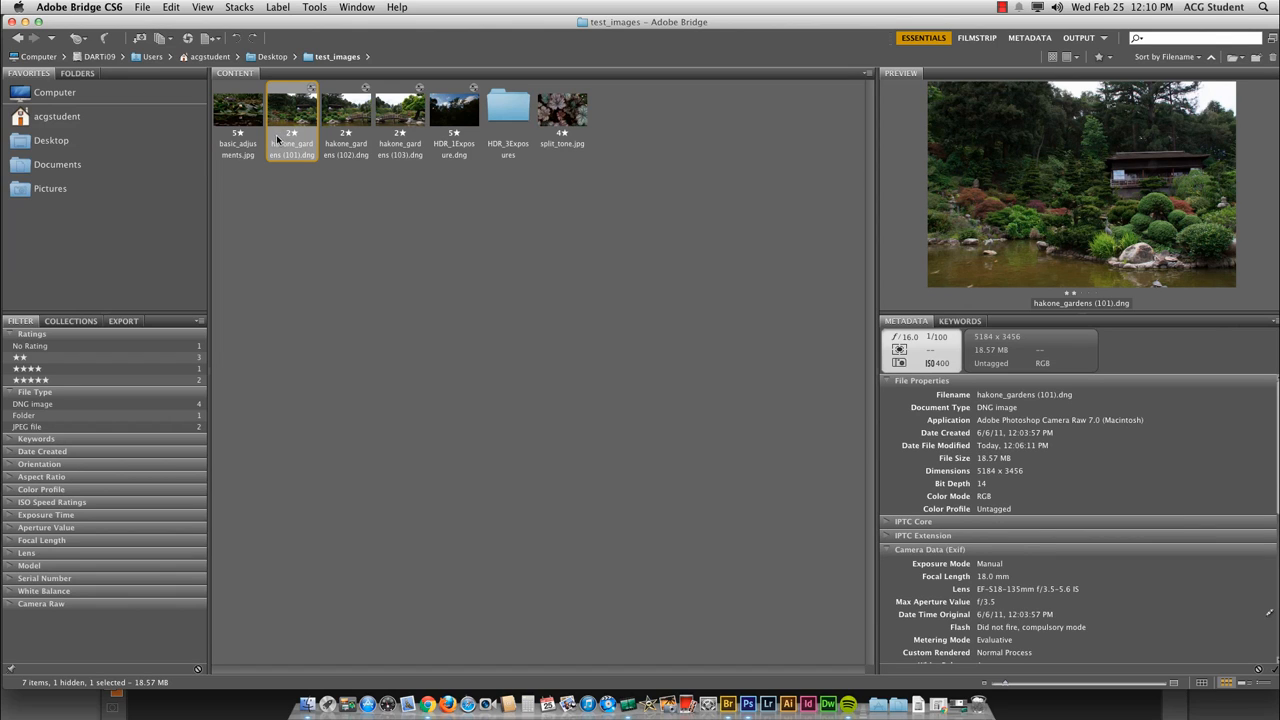
left_click(335, 217)
- Open basic_adjusments.jpg directly in Photoshop, close it again and return to Bridge
left_click(236, 122)
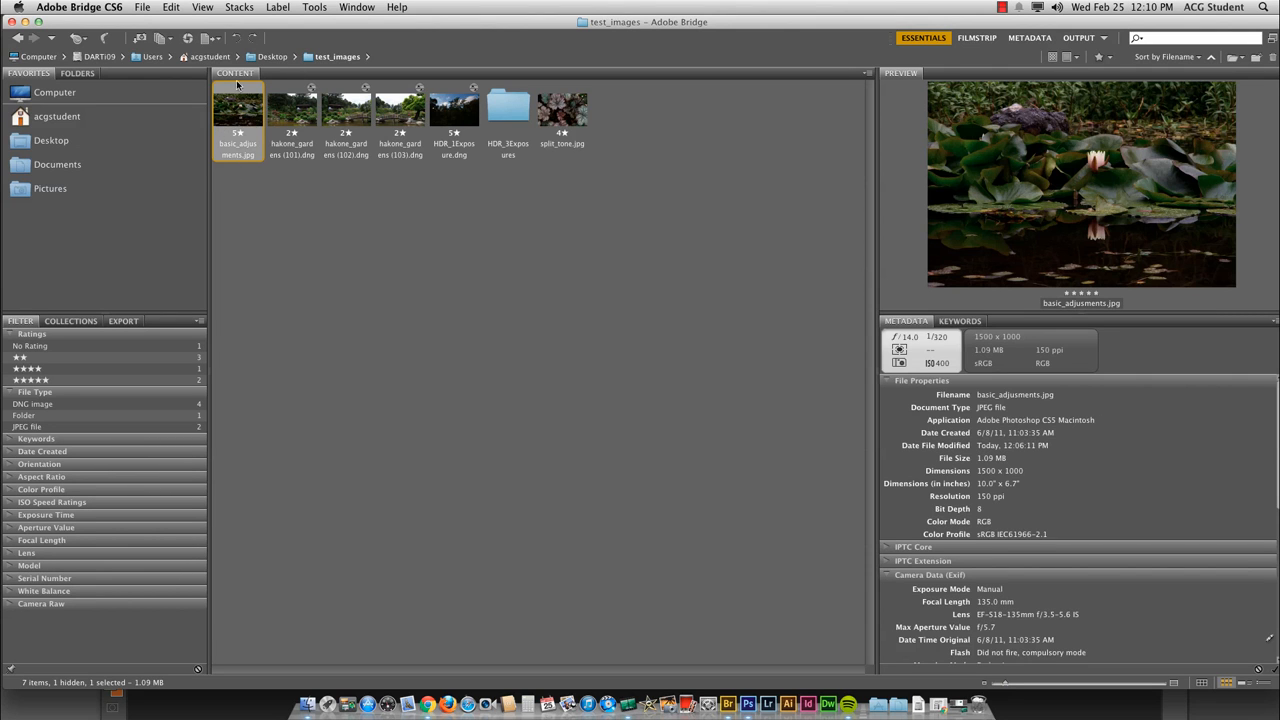
double_click(224, 113)
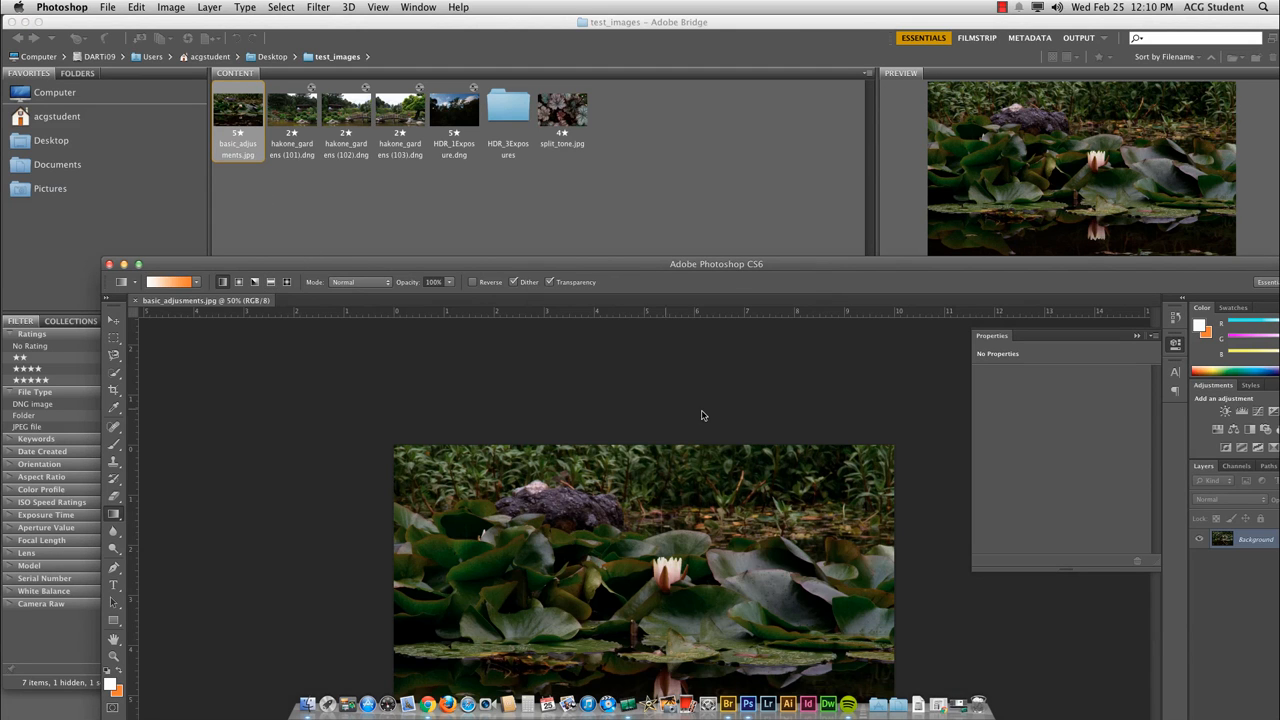
left_click(110, 266)
left_click(284, 202)
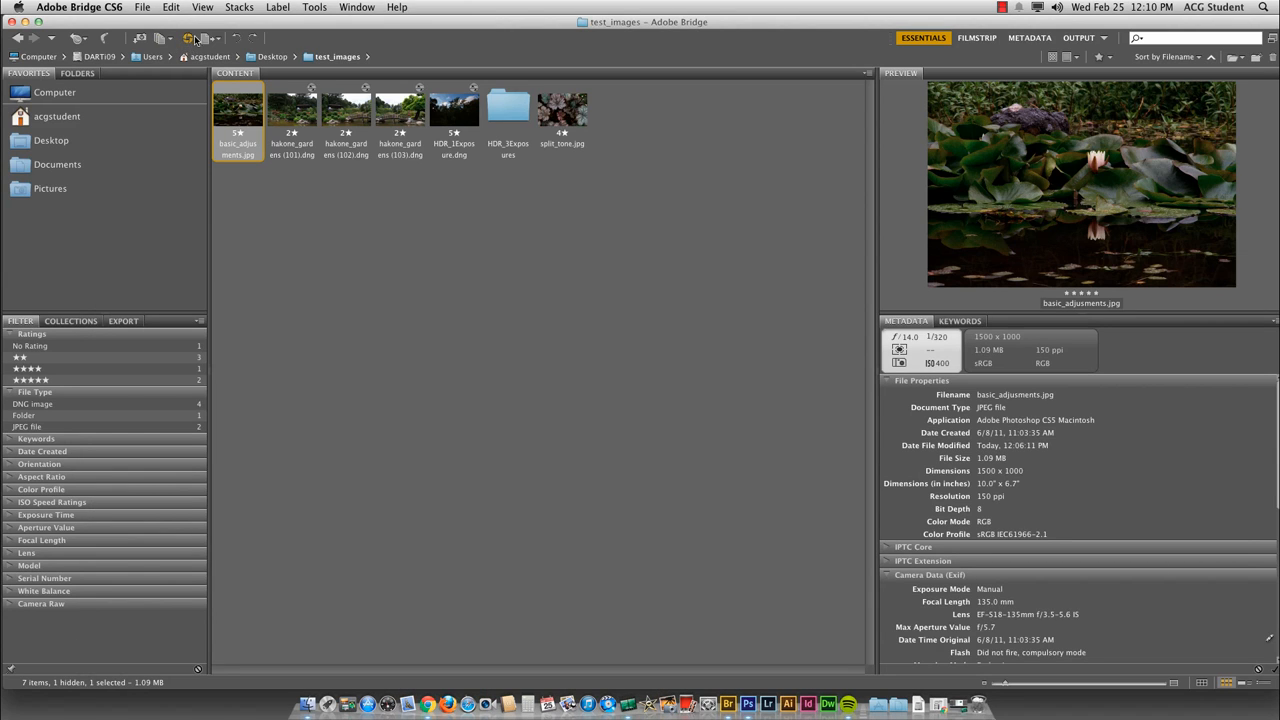
- Open basic_adjusments.jpg in Camera Raw and enlarge the Camera Raw window to fill the screen
right_click(240, 112)
left_click(258, 142)
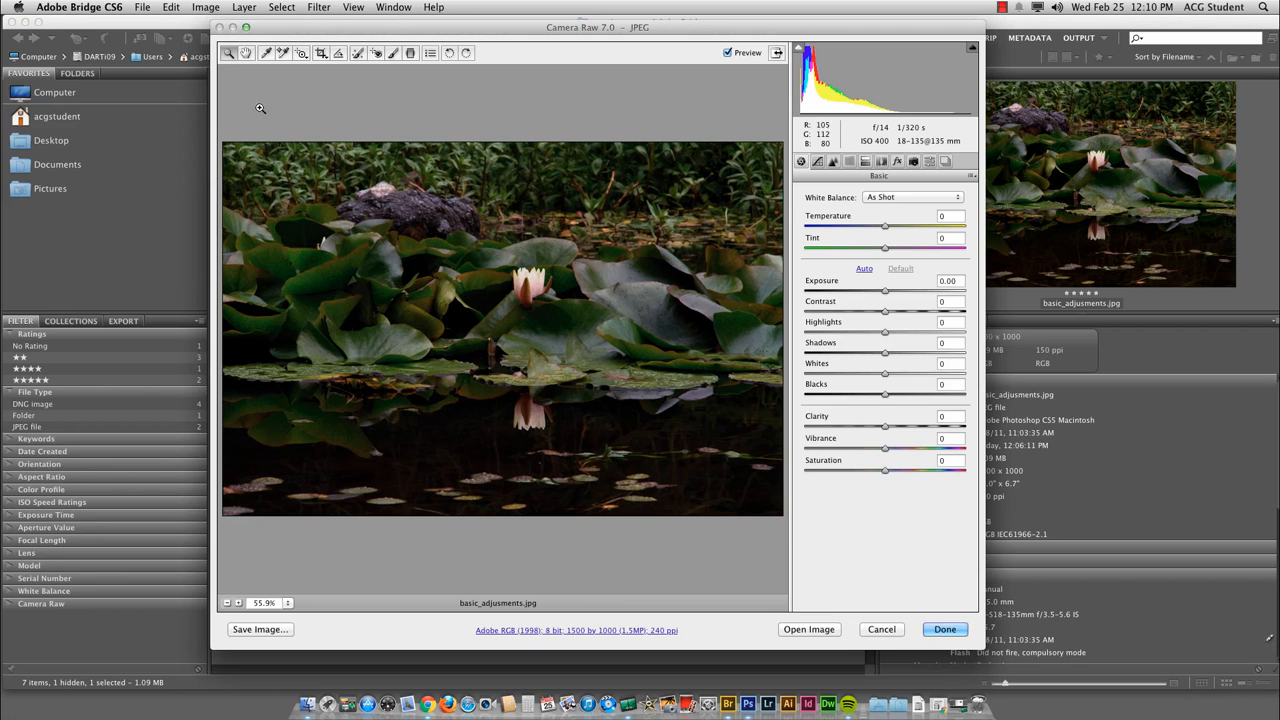
left_click(246, 27)
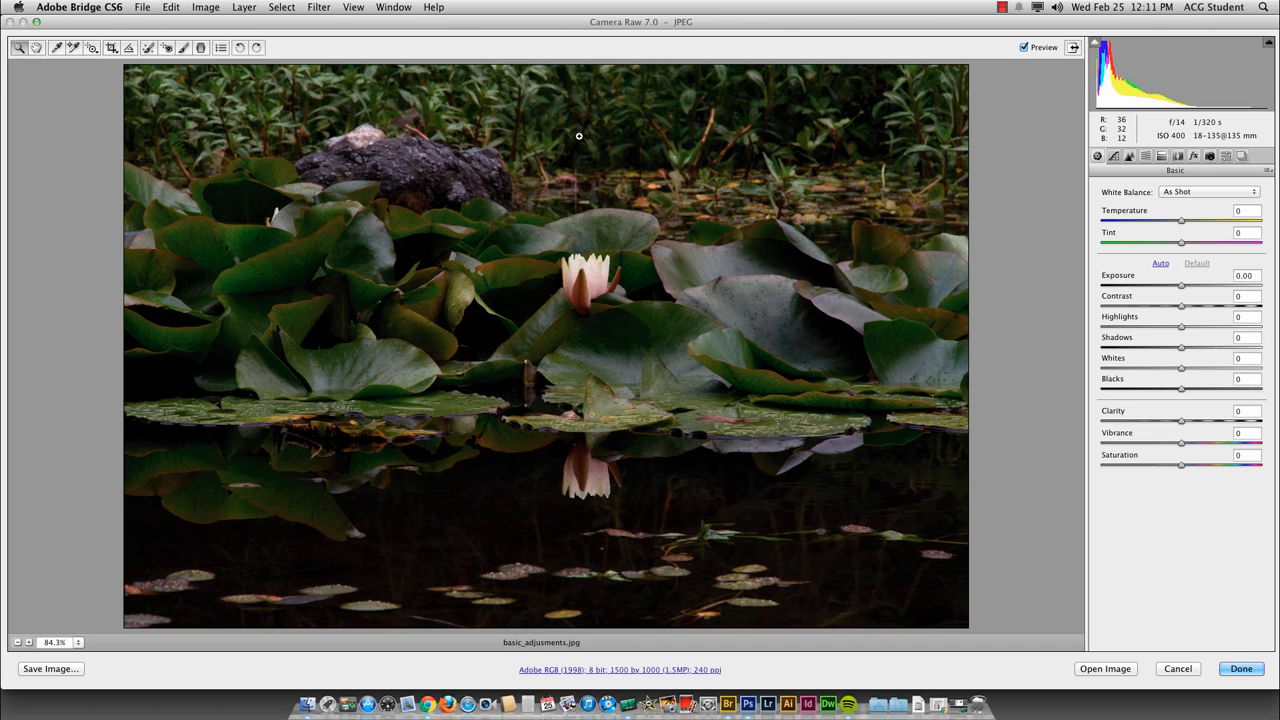
- Try the Auto white balance preset on the water lily photo and revert it to As Shot
left_click(1173, 192)
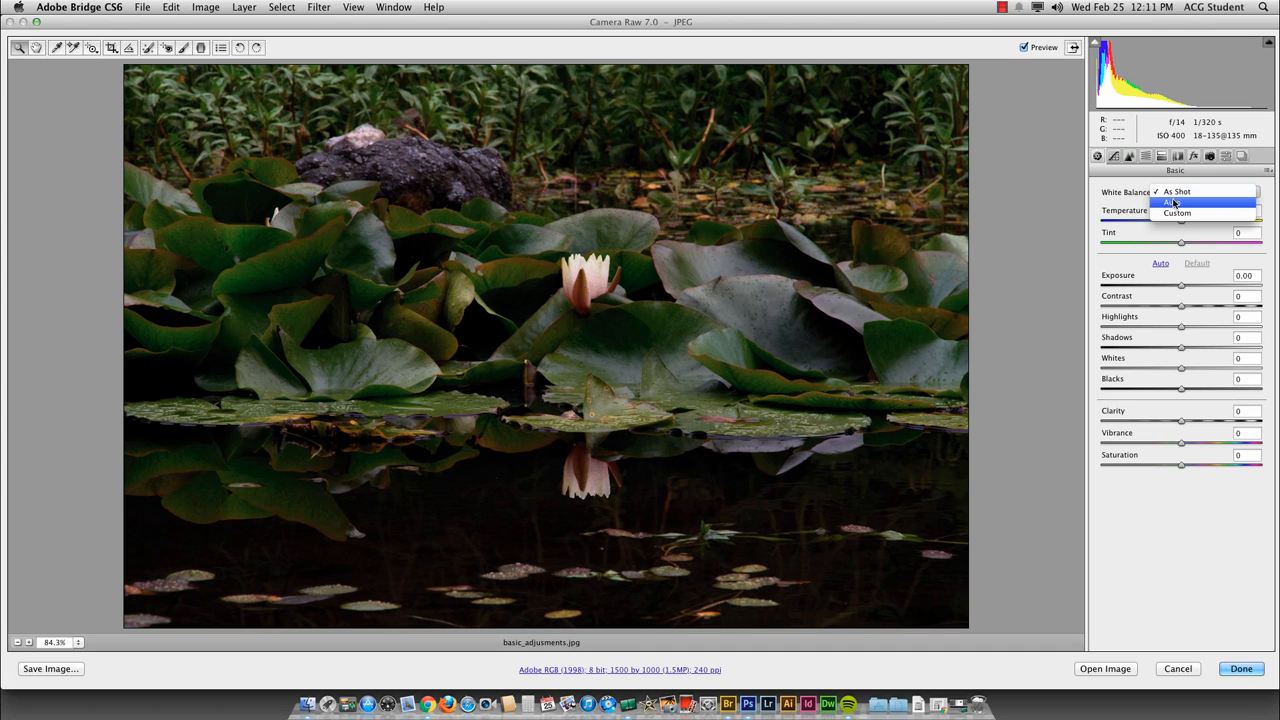
left_click(1173, 203)
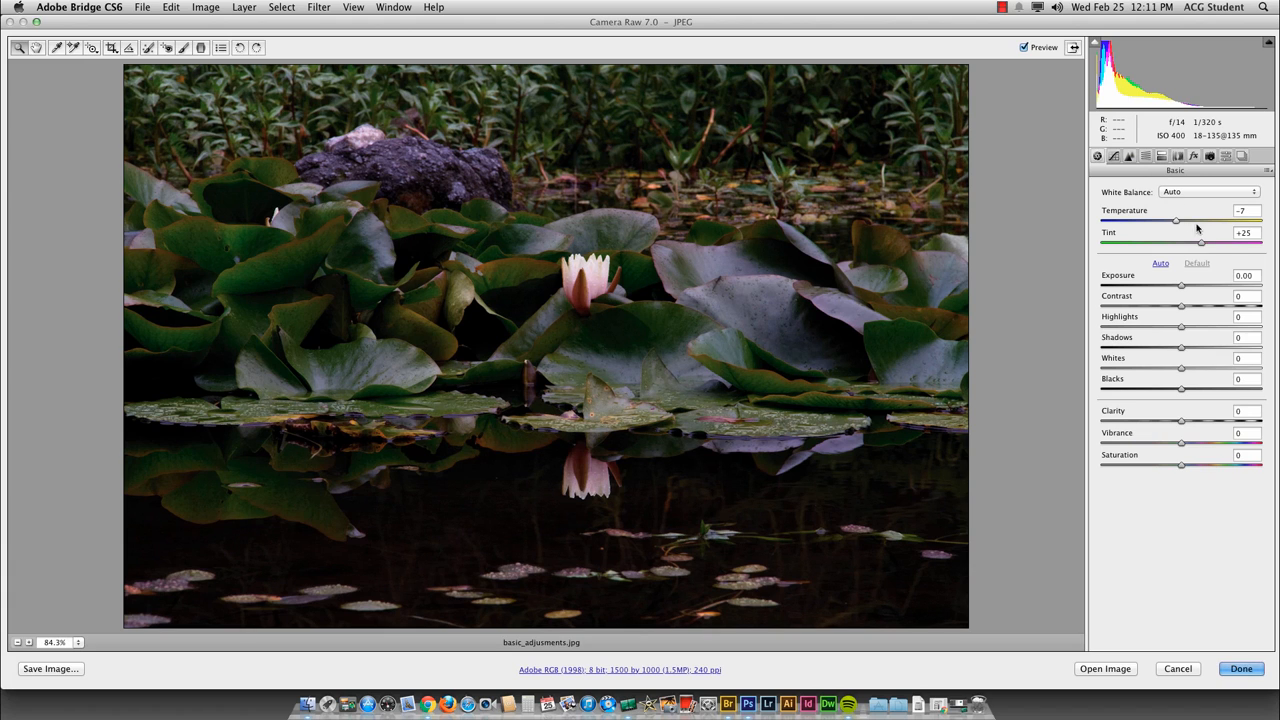
left_click(1172, 192)
left_click(1176, 181)
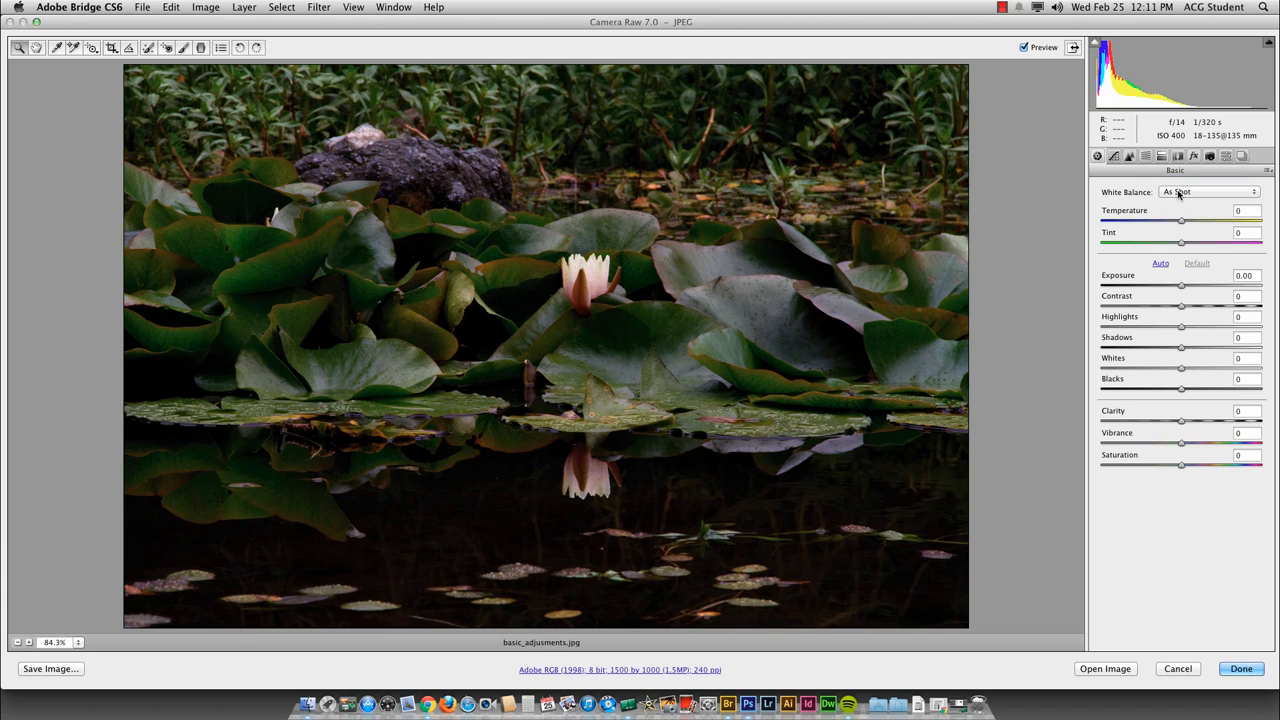
- Apply the Auto white balance preset and fine-tune it to Temperature -2 and Tint +3
left_click(1178, 193)
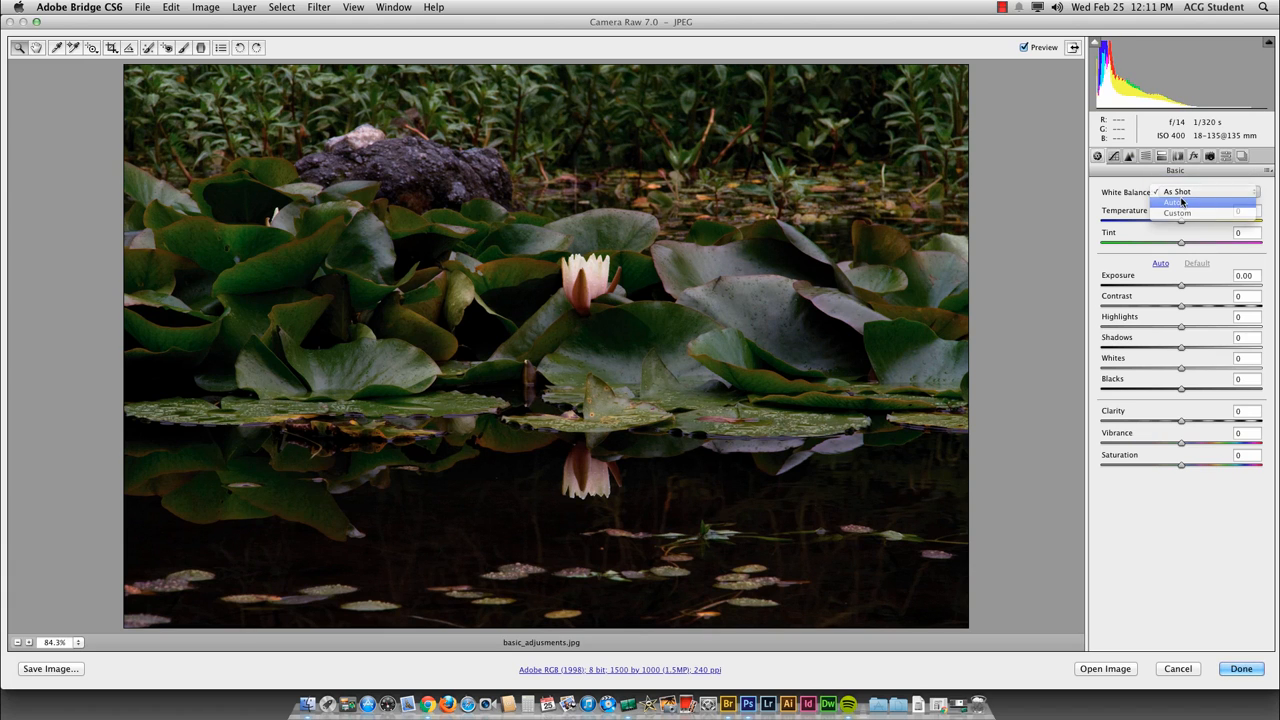
left_click(1181, 202)
left_click(1174, 193)
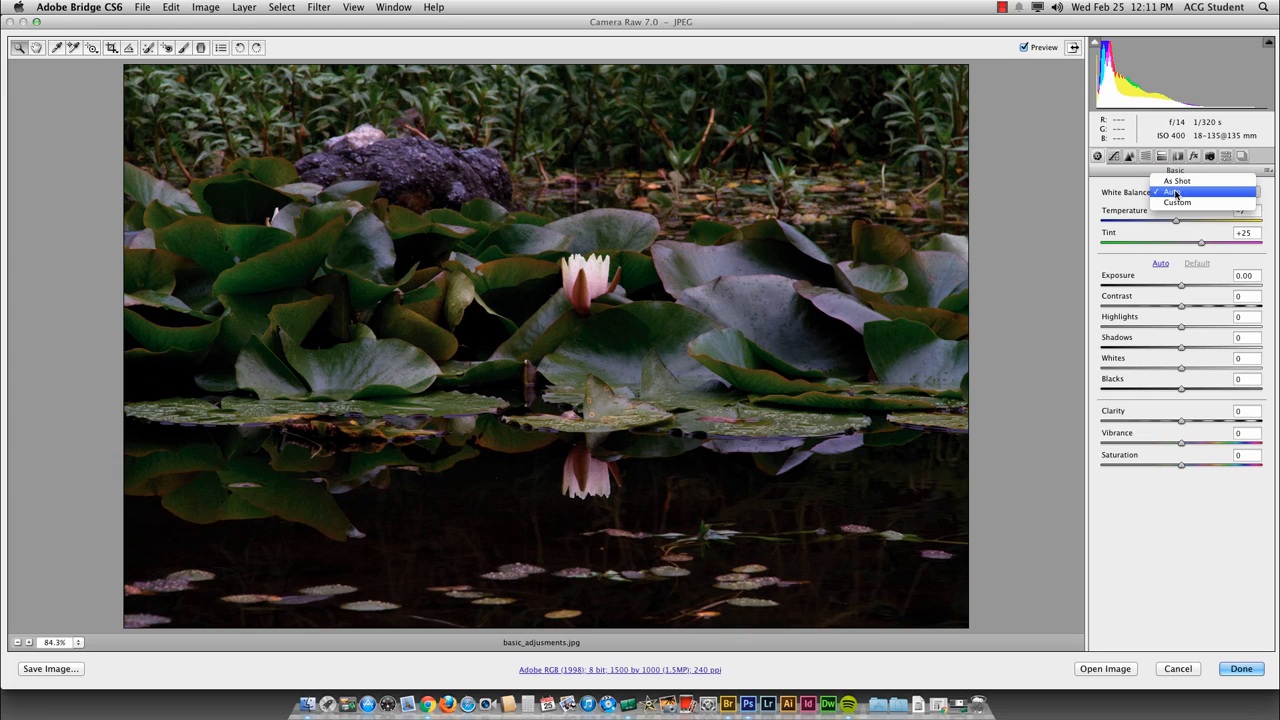
left_click(1175, 192)
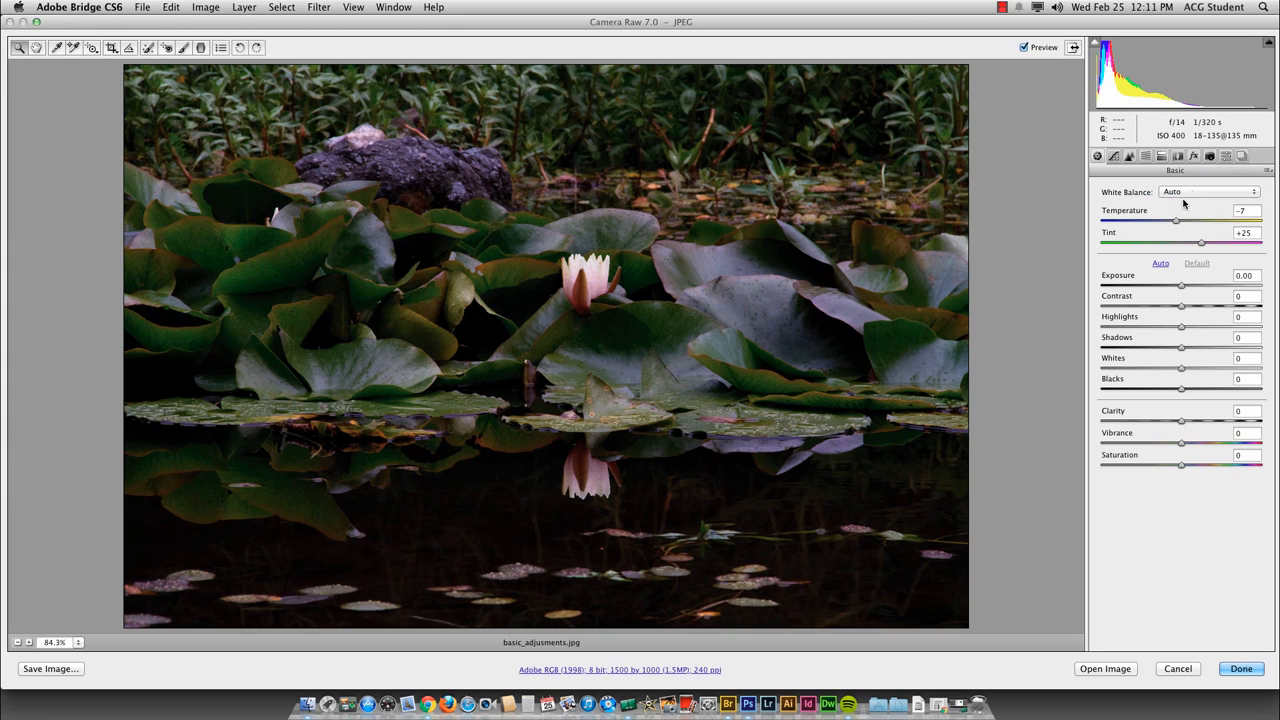
left_click_drag(1201, 244, 1181, 225)
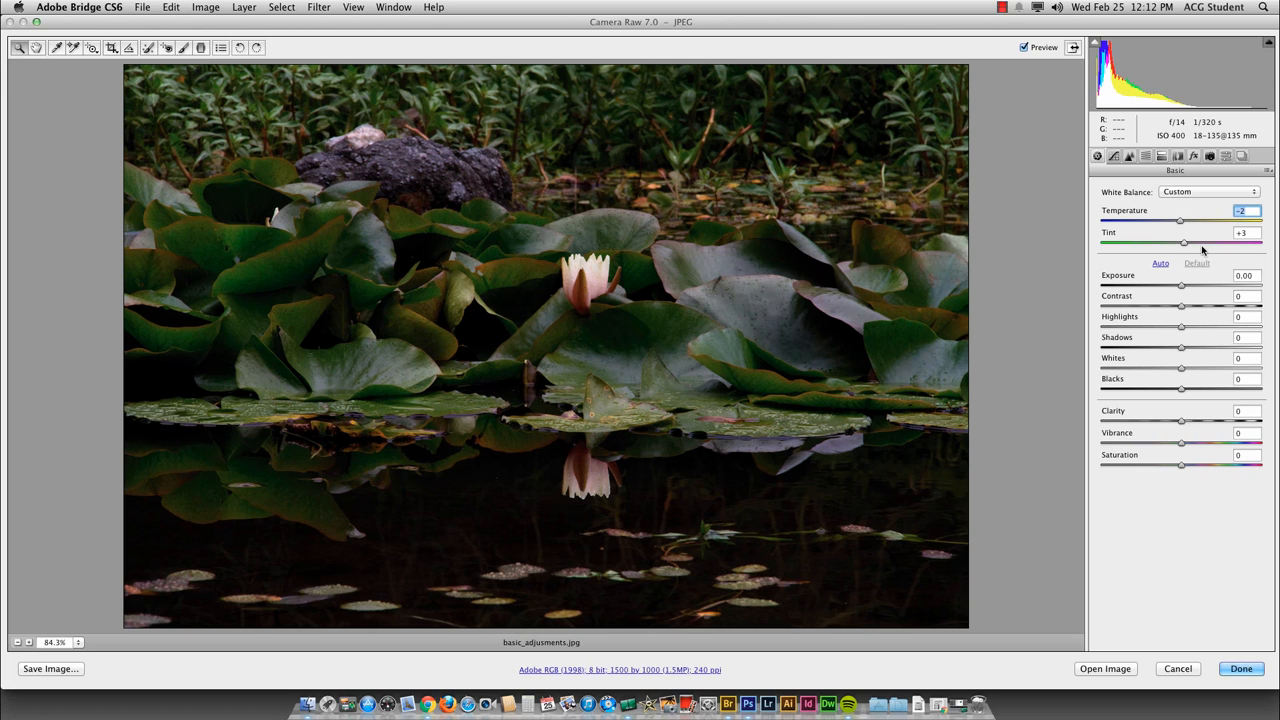
- Set the white balance by sampling points on the rock with the White Balance tool, ending at Temperature -8 and Tint -32
left_click(349, 145)
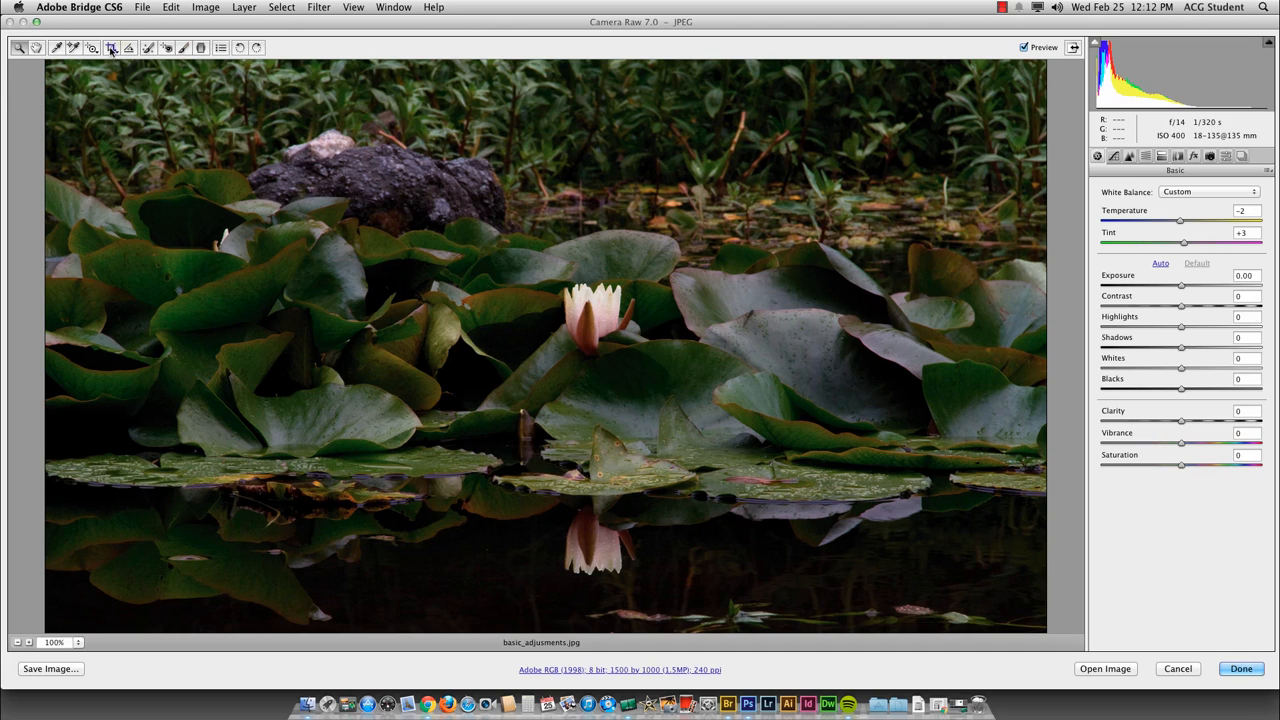
left_click(57, 49)
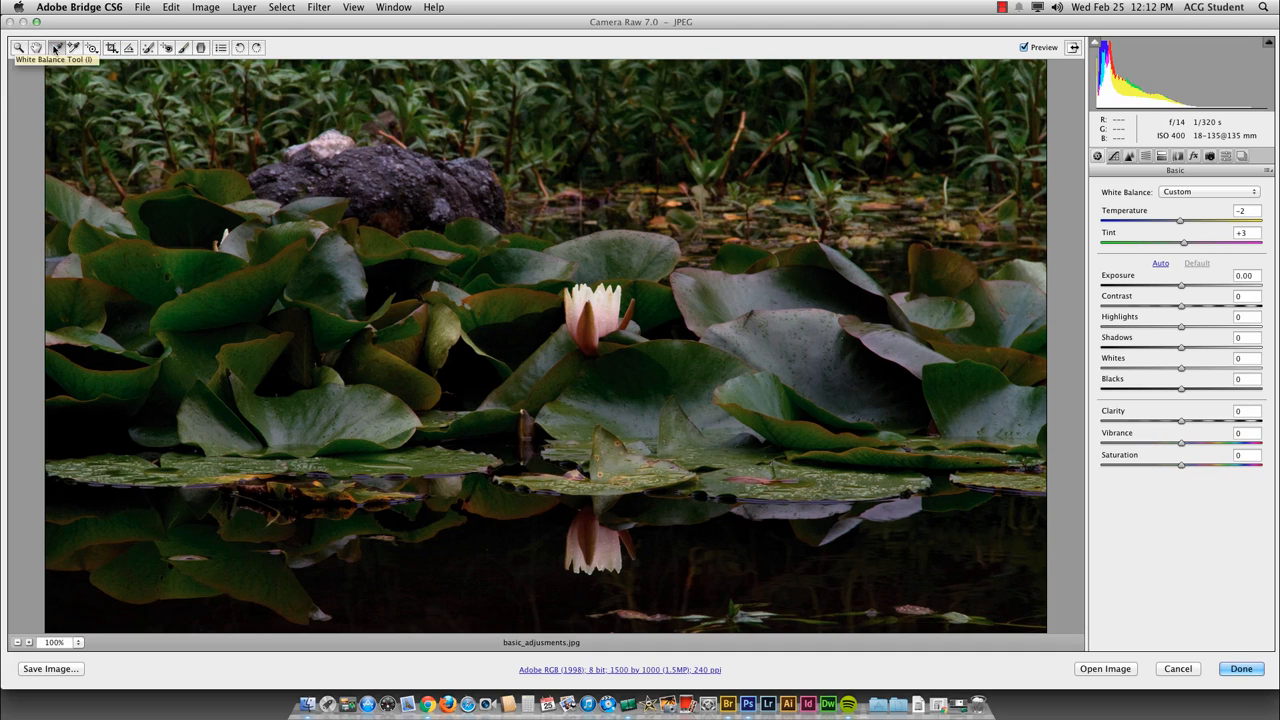
left_click(372, 160)
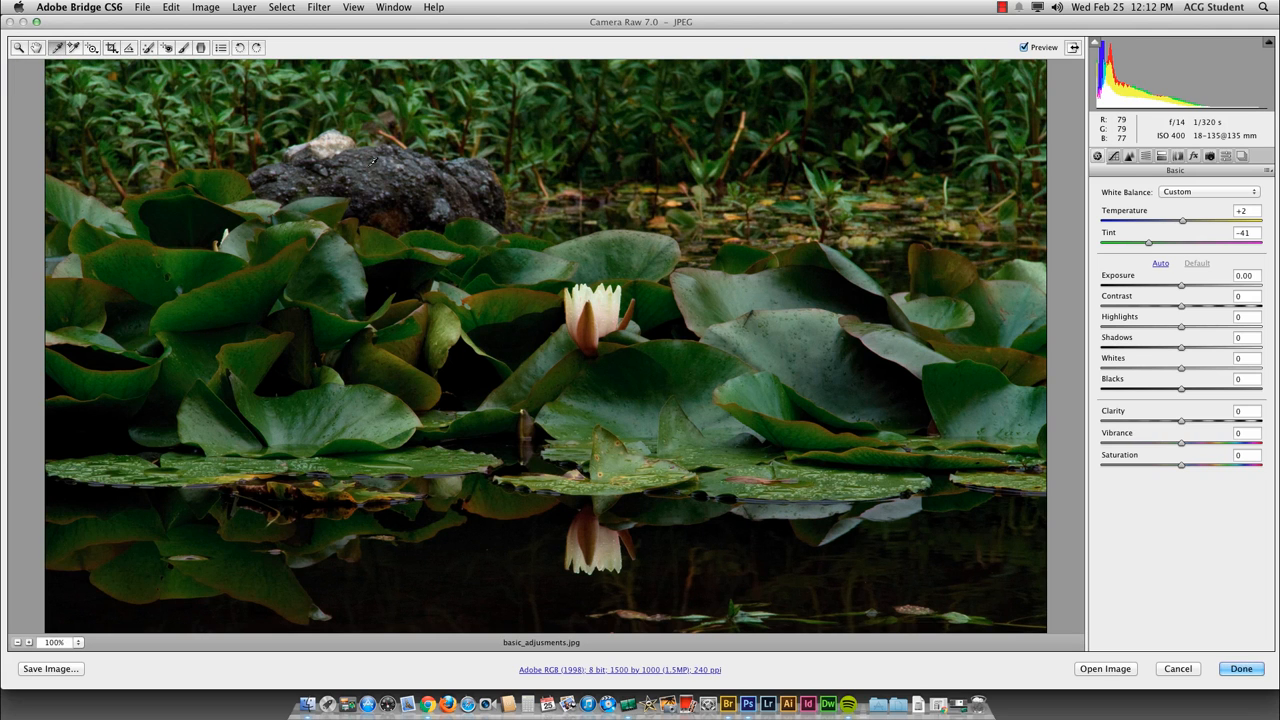
left_click(418, 183)
left_click(421, 189)
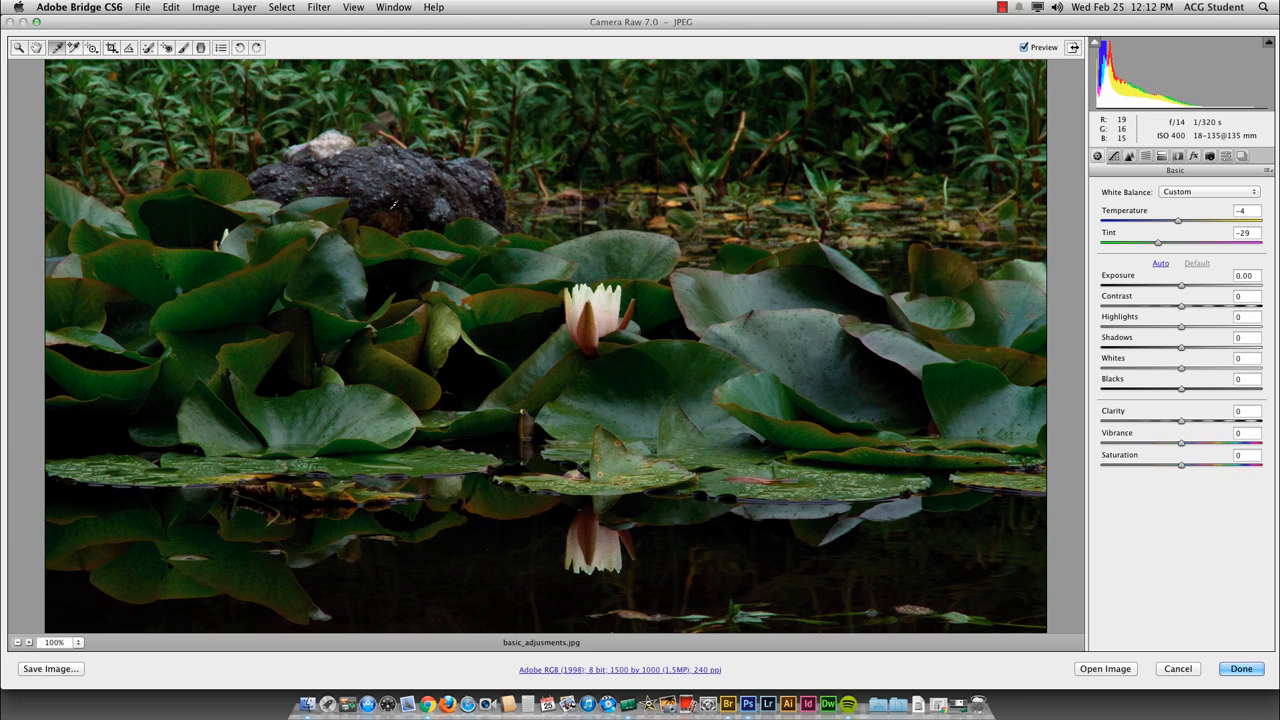
left_click(391, 210)
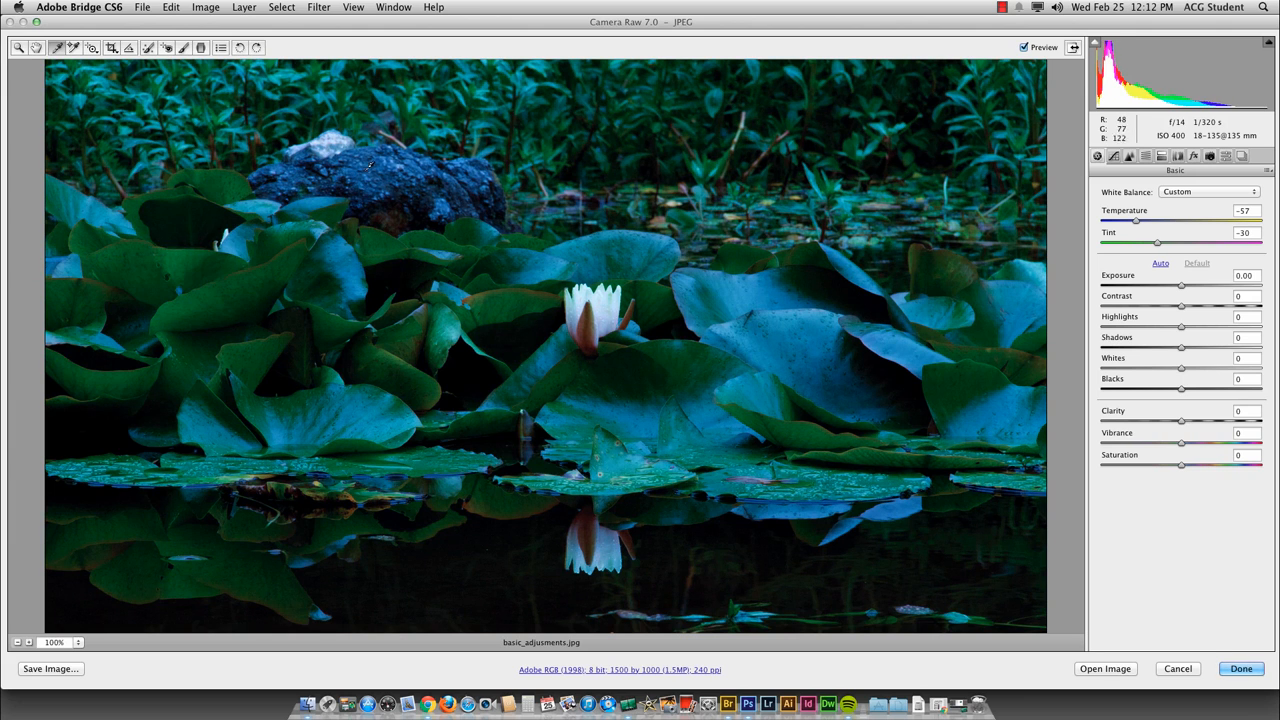
left_click(340, 147)
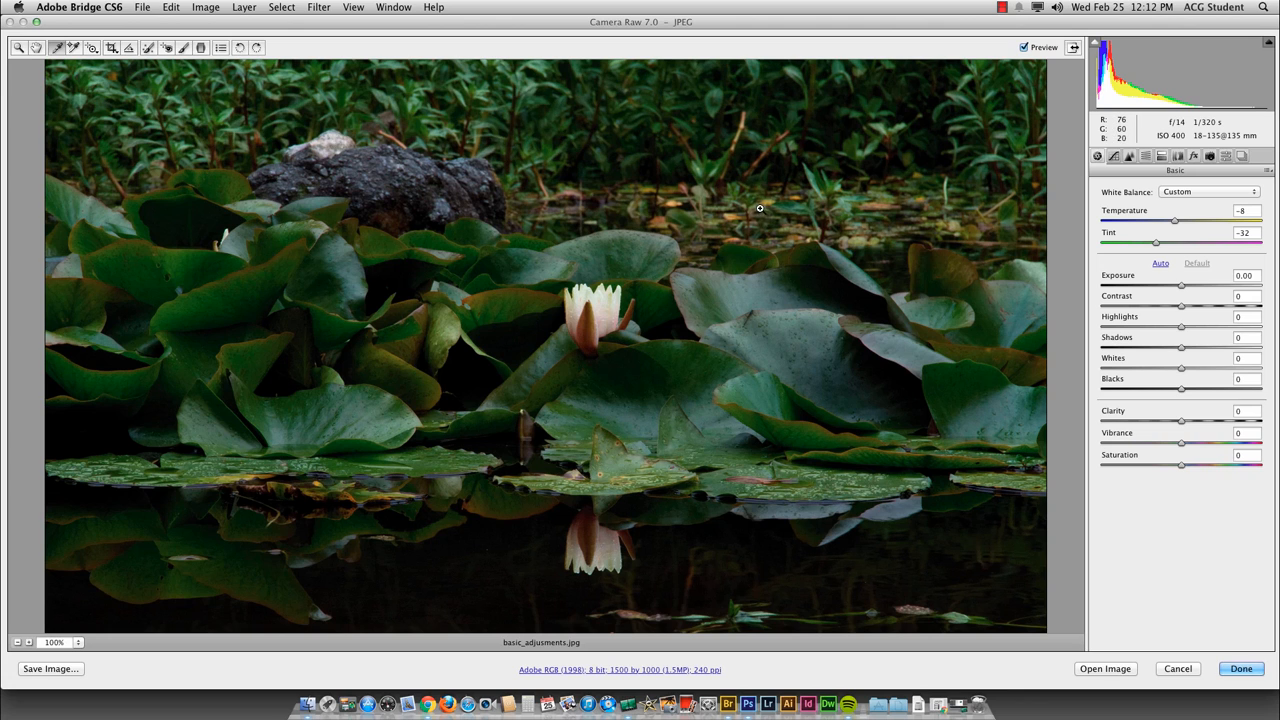
- Adjust the photo's Tint to -13 and raise the Whites to +33
key("super+minus")
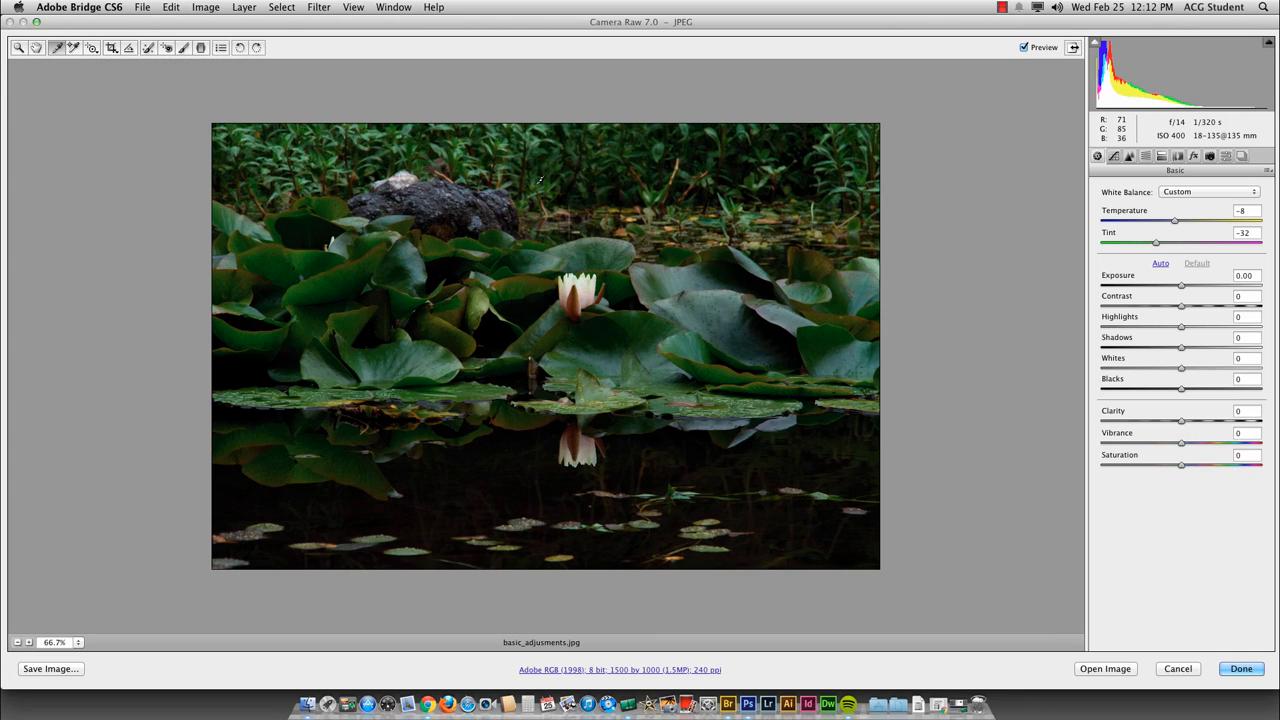
left_click_drag(1156, 244, 1174, 246)
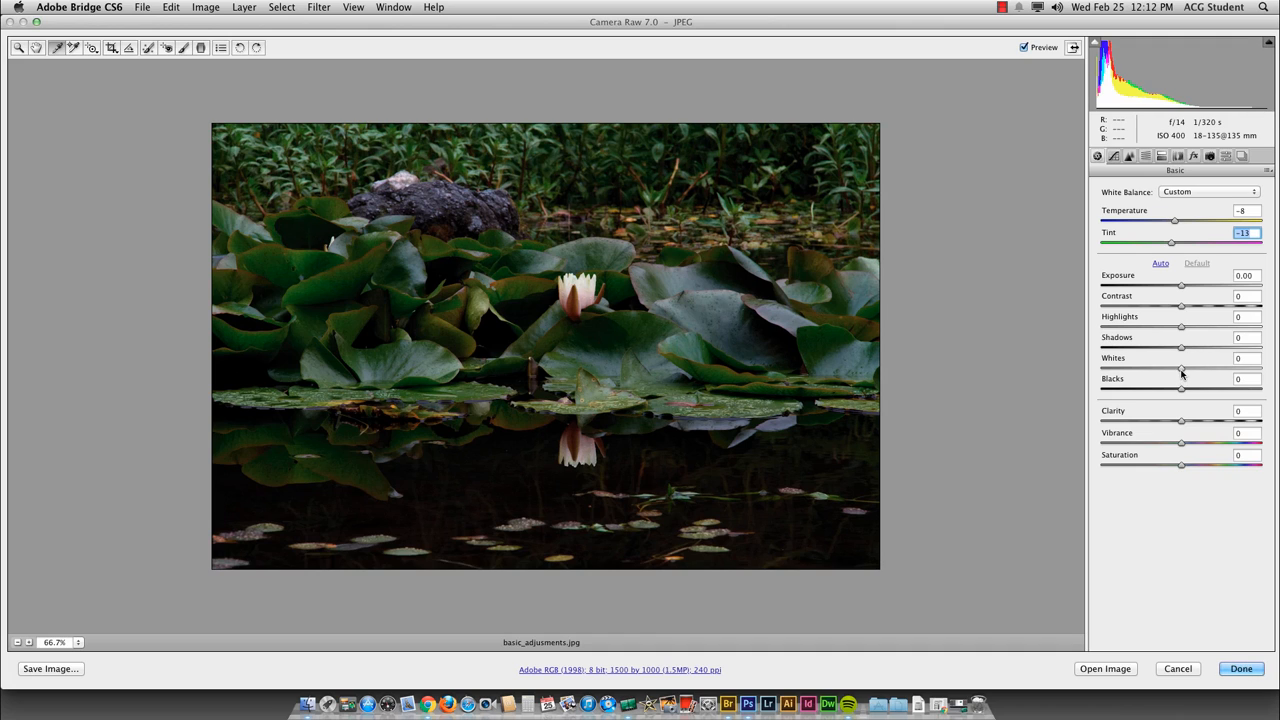
left_click_drag(1181, 369, 1207, 369)
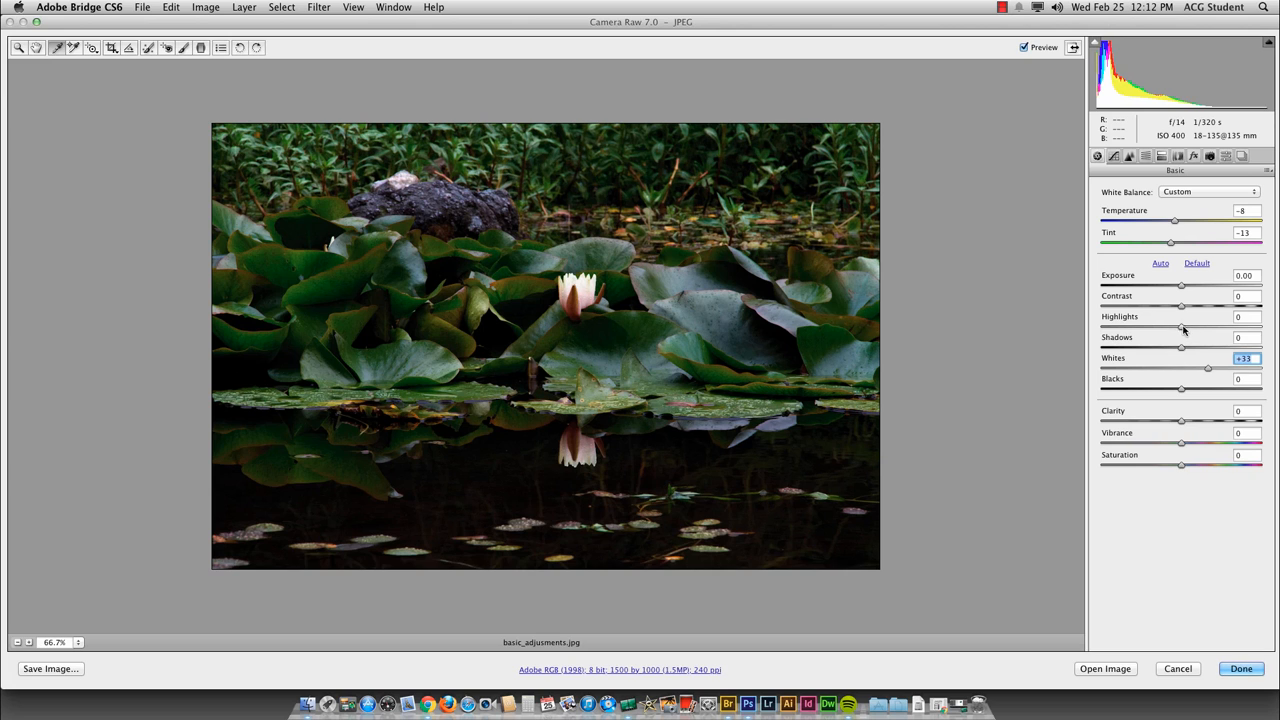
- Show the shadow clipping warning and set the Highlights to +3, trying +18 and +55 along the way
mouse_move(1182, 328)
left_mouse_down()
mouse_move(1222, 327)
mouse_move(1198, 327)
left_mouse_up()
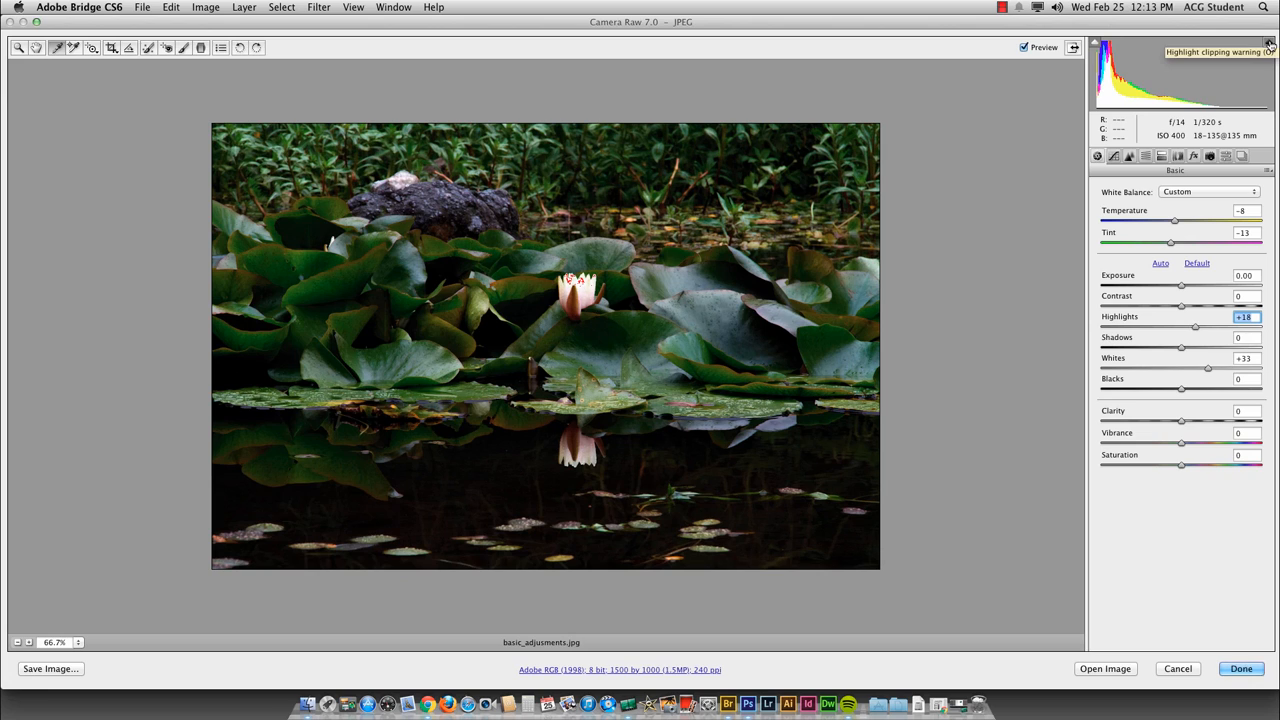
left_click(1095, 44)
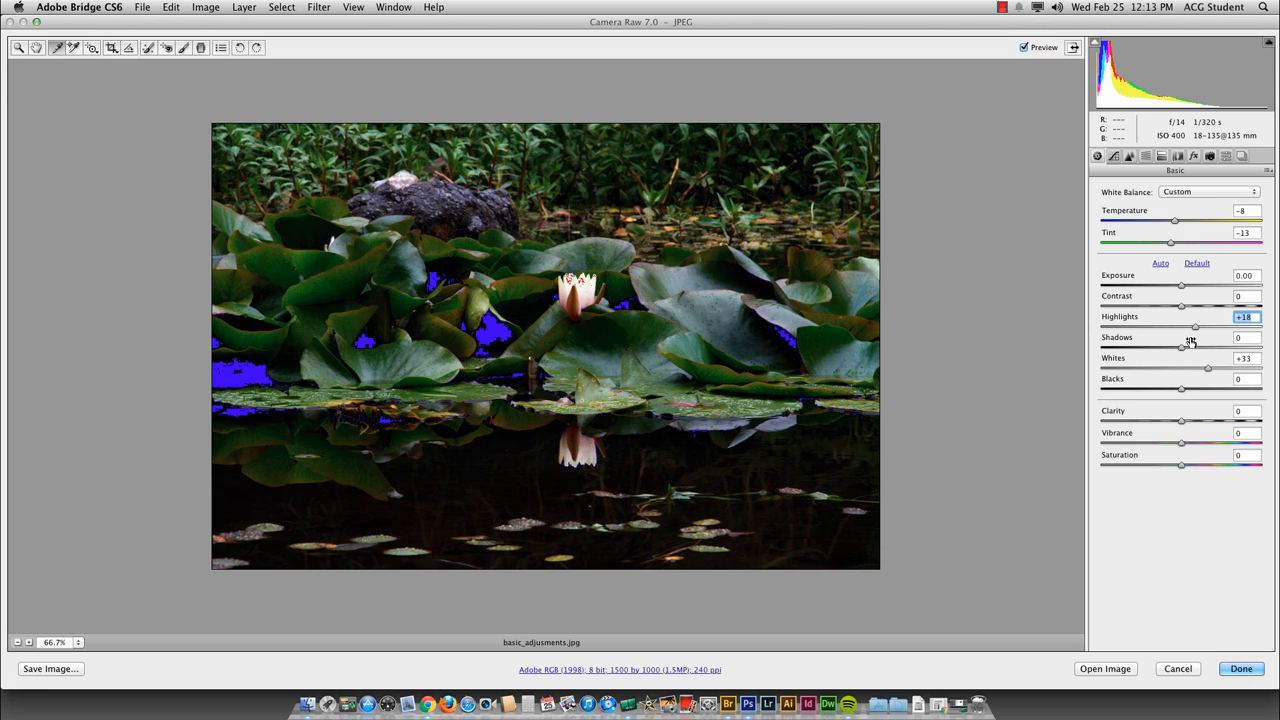
left_click_drag(1204, 329, 1225, 328)
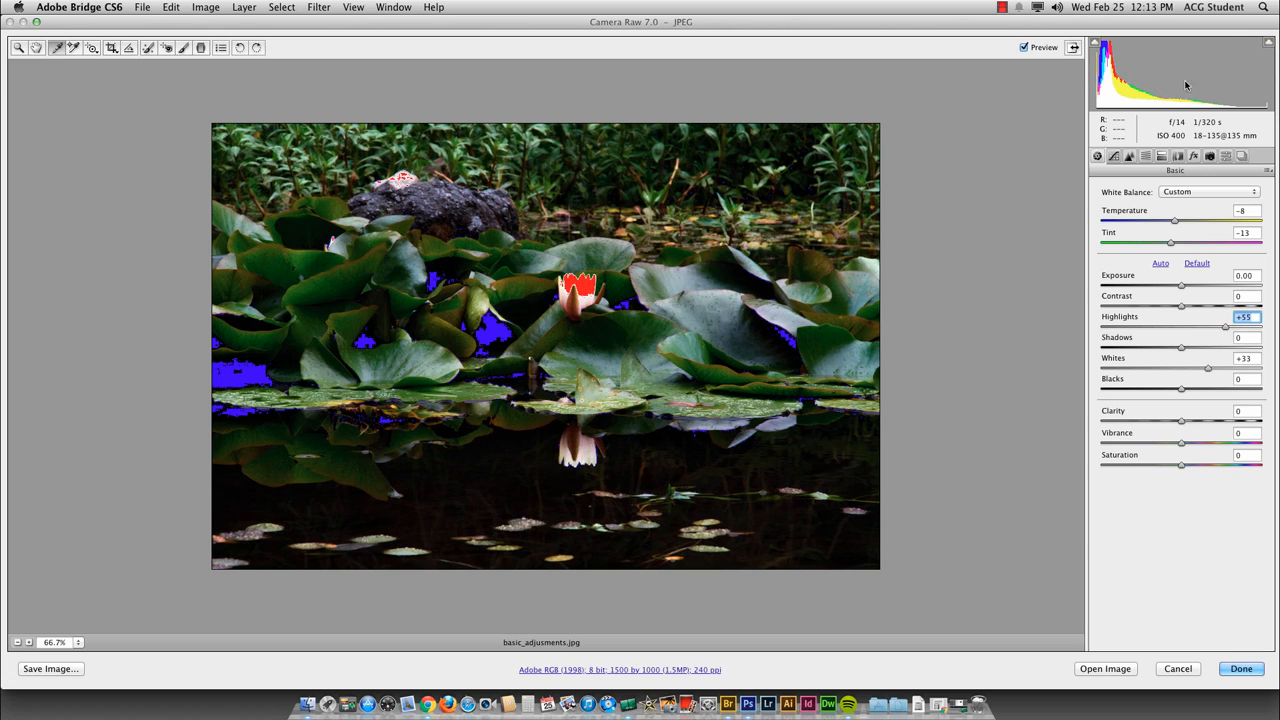
left_click_drag(1225, 328, 1185, 331)
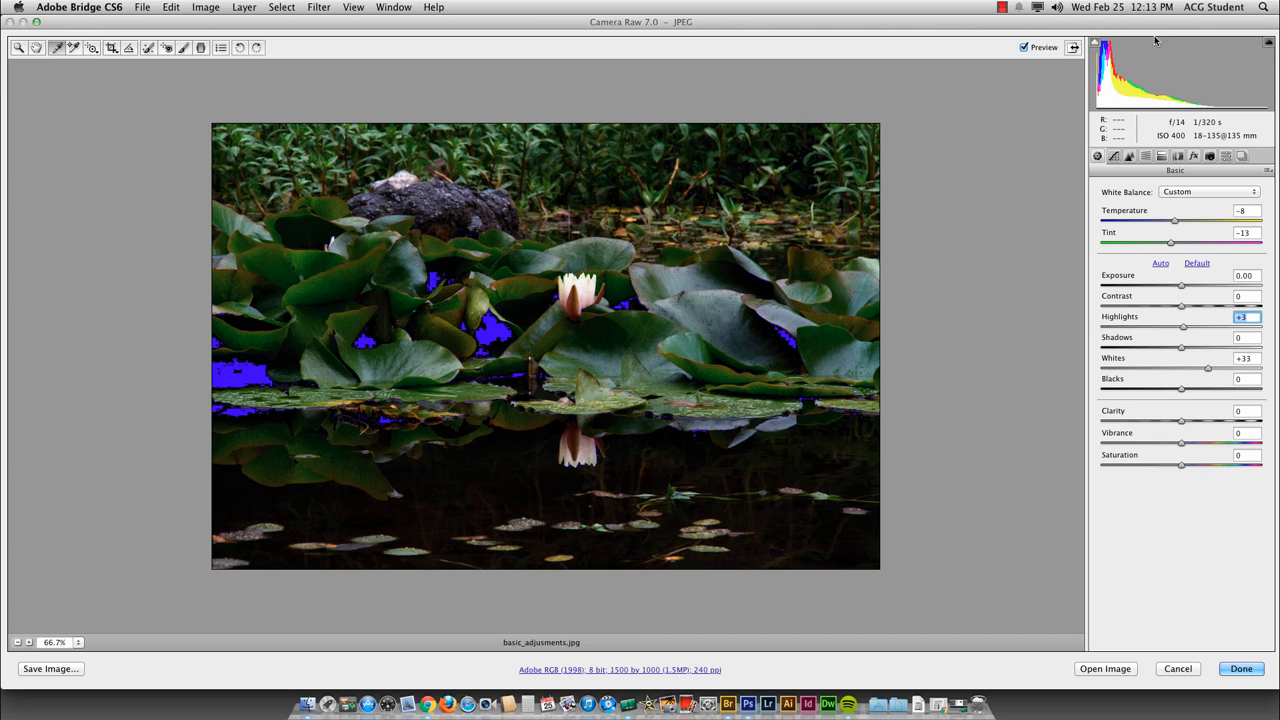
- Raise the Shadows to +37 and compare the photo with its unadjusted preview, increase them to +86 and compare again
mouse_move(1181, 348)
left_mouse_down()
mouse_move(1223, 349)
mouse_move(1205, 352)
left_mouse_up()
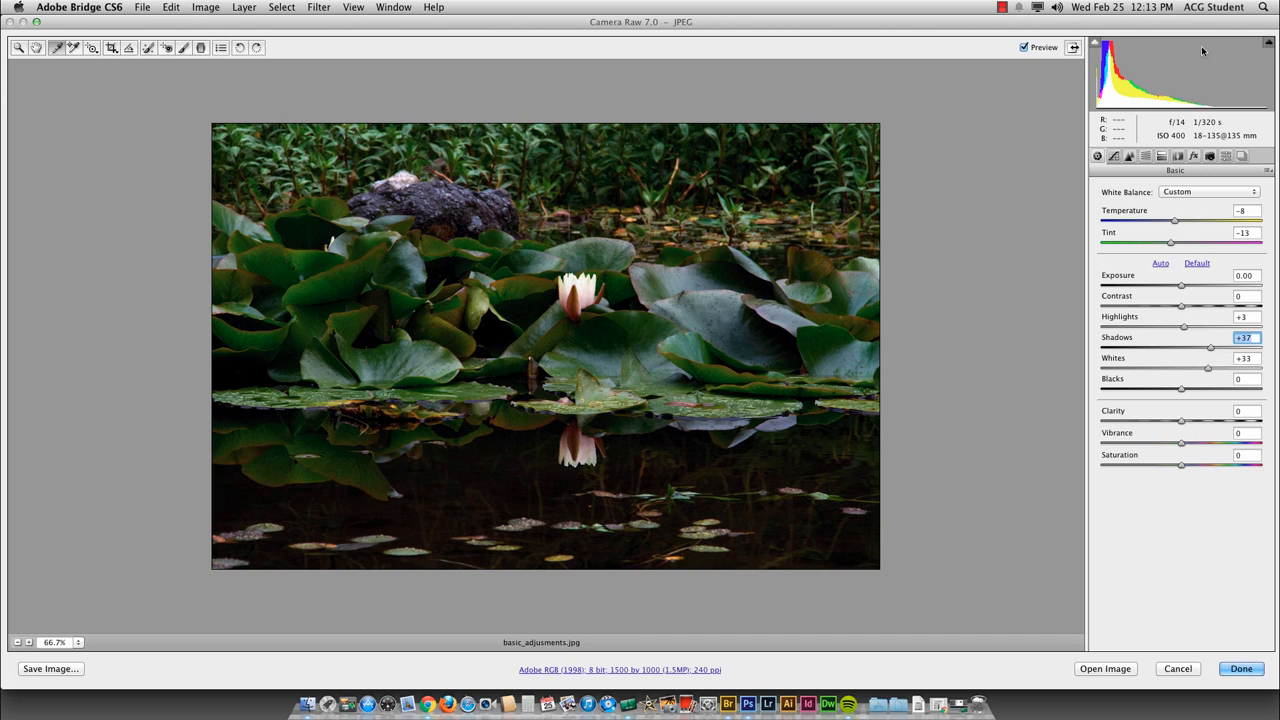
left_click(1023, 47)
key("p")
key("p")
key("p")
key("p")
key("p")
left_click_drag(1209, 349, 1250, 352)
key("p")
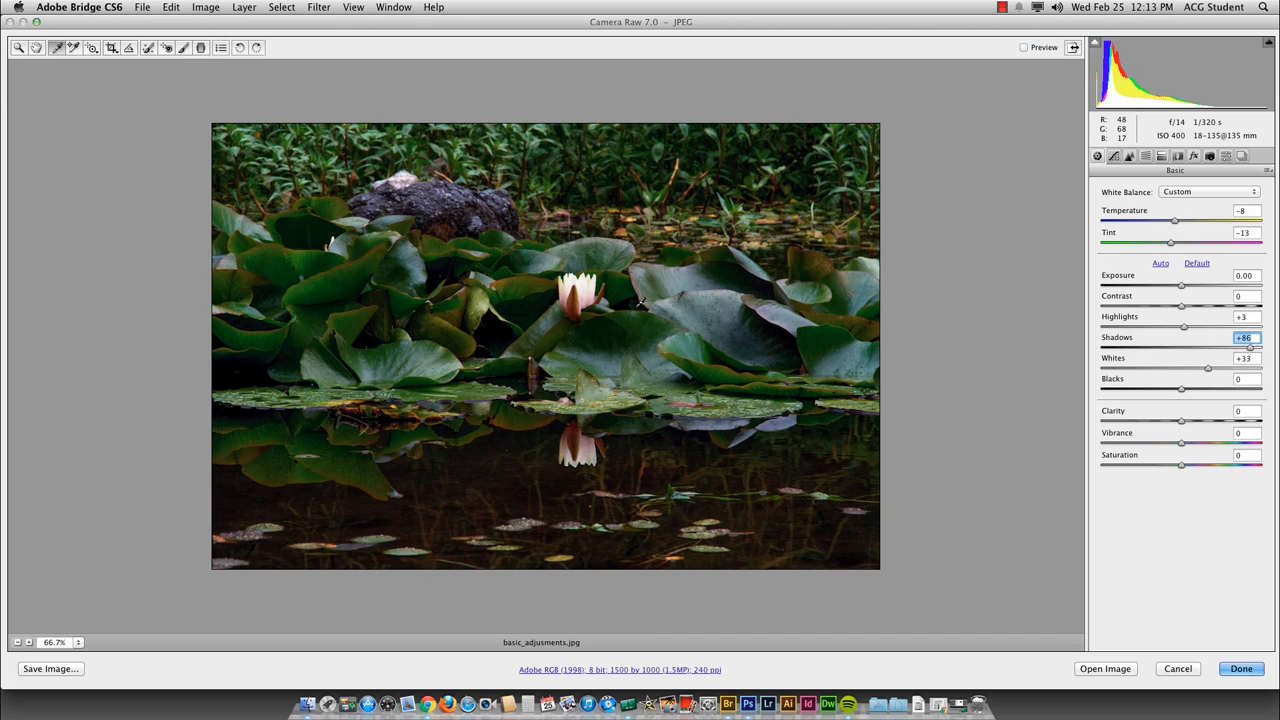
key("p")
- Set the Tint to -3 and the Blacks to +5, and compare the photo with its unadjusted preview
left_click_drag(1171, 246, 1180, 249)
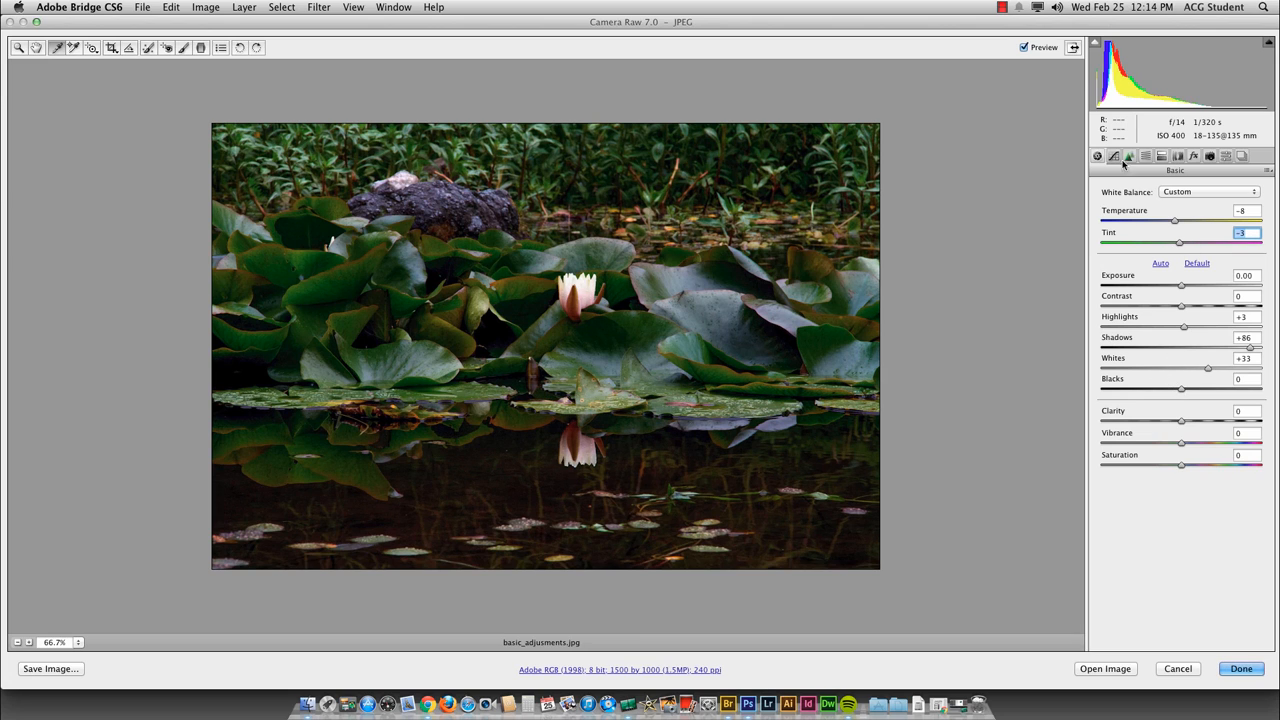
mouse_move(1184, 390)
left_mouse_down()
mouse_move(1206, 391)
mouse_move(1169, 394)
mouse_move(1200, 380)
mouse_move(1203, 393)
mouse_move(1188, 395)
left_mouse_up()
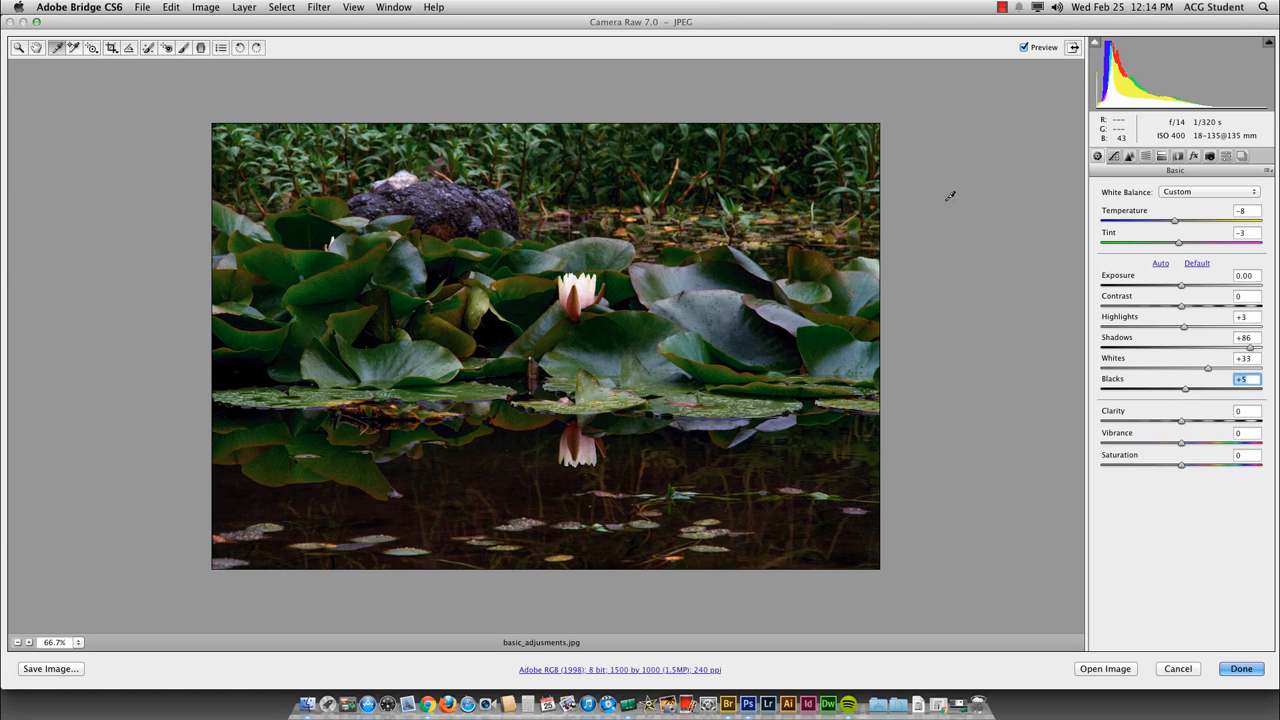
key("p")
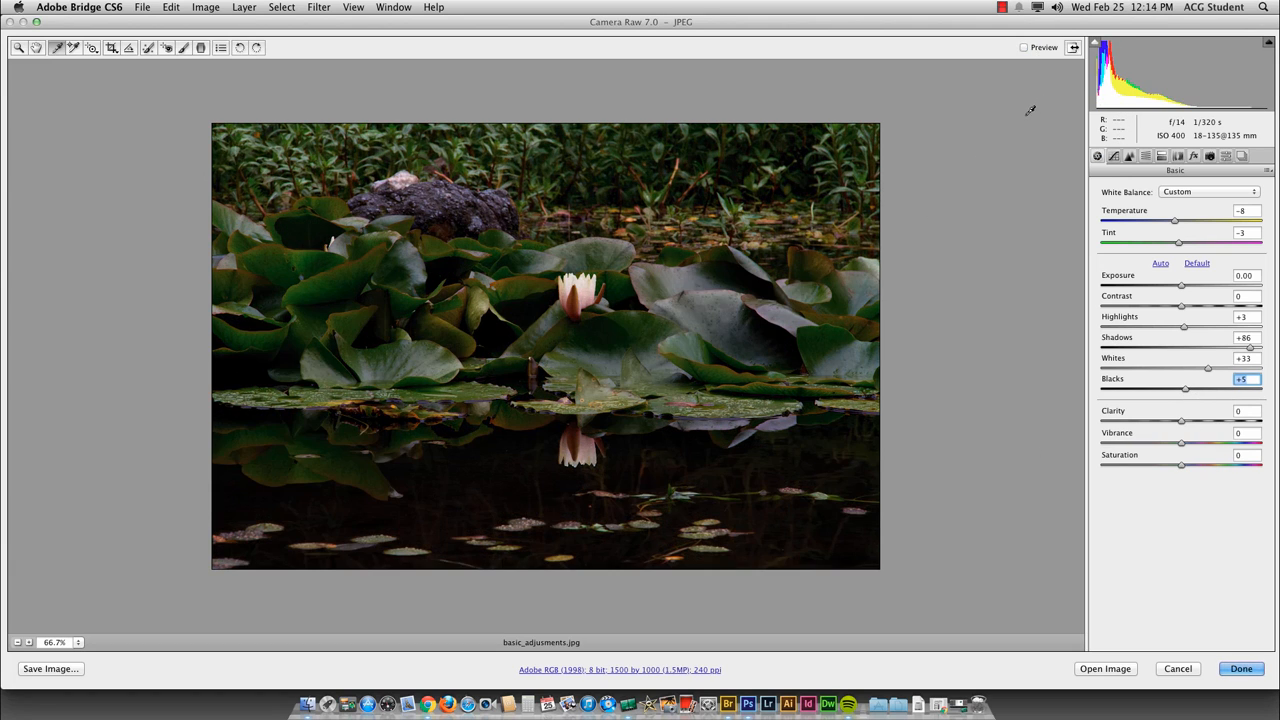
key("p")
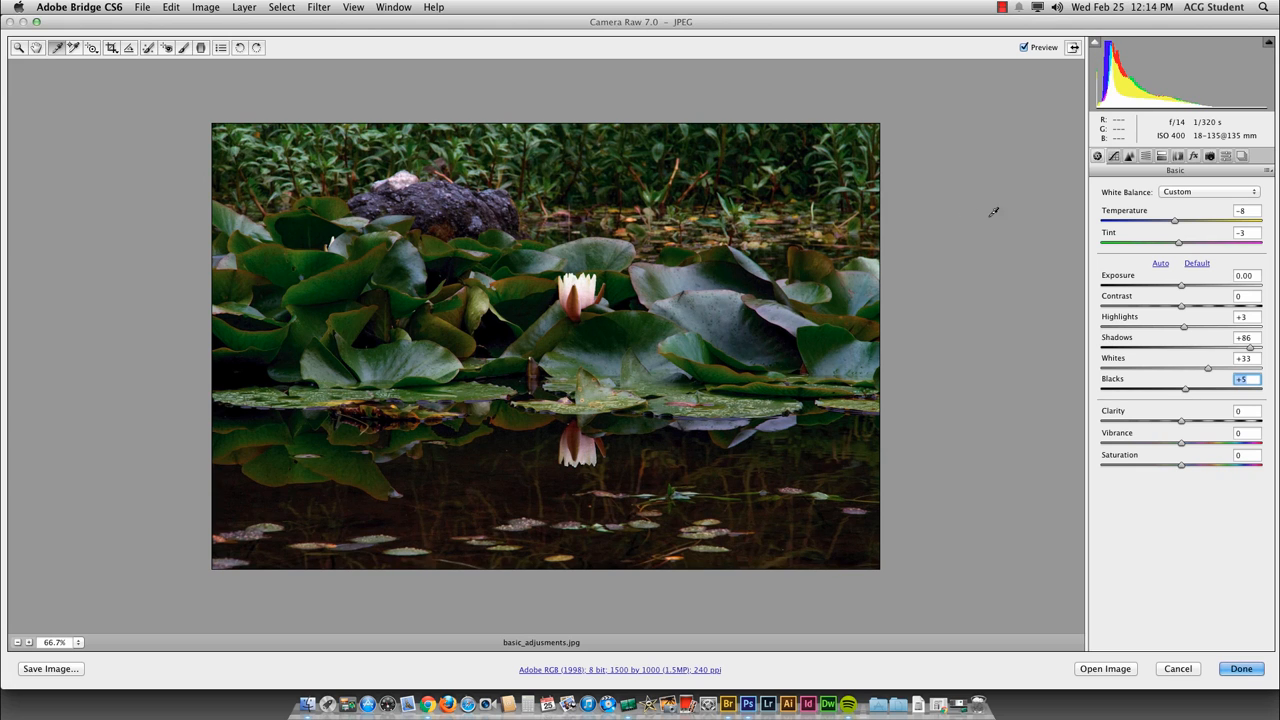
- Try Clarity at +27 against the unadjusted preview and at -29, and settle on +15
key("super+equal")
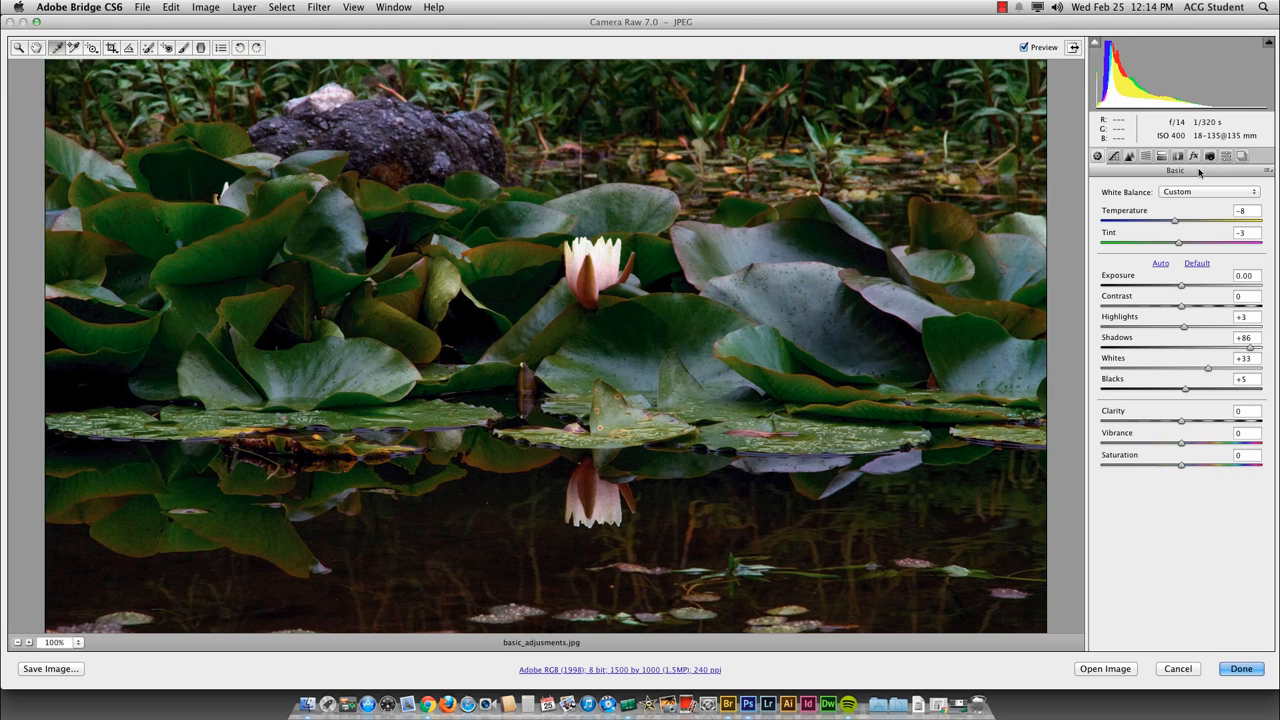
left_click_drag(1181, 421, 1195, 425)
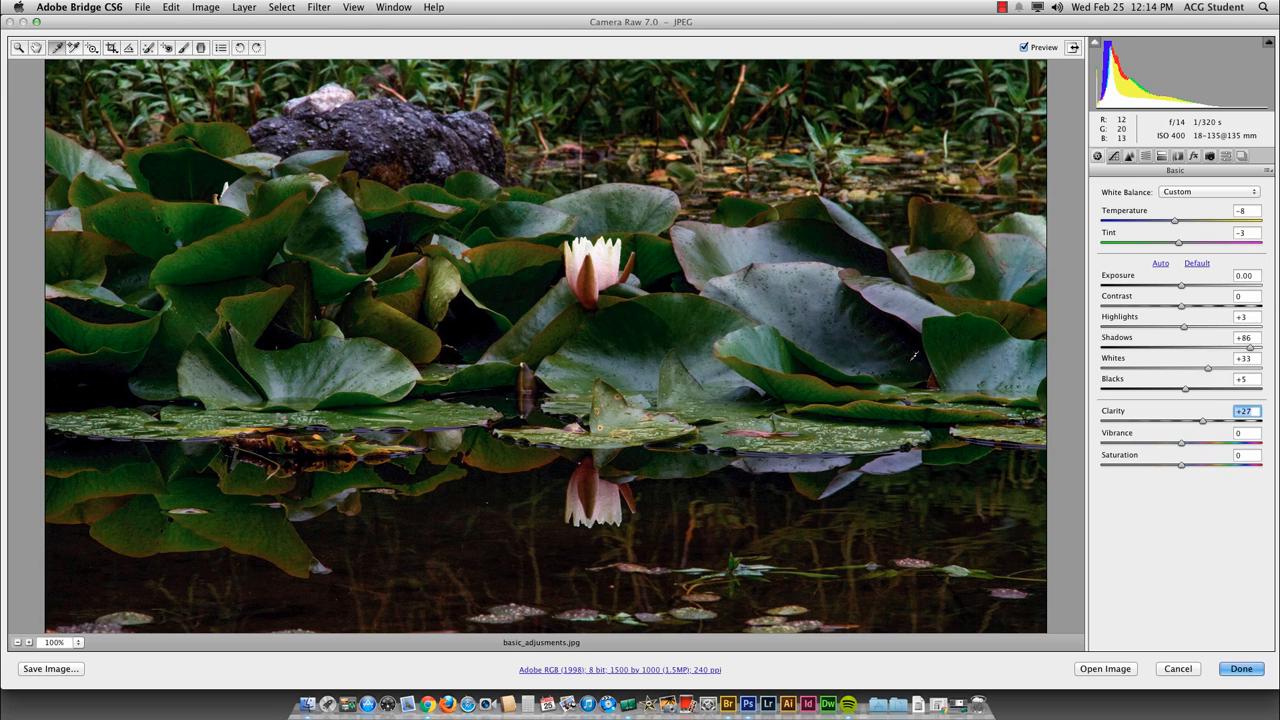
key("p")
key("p")
key("p")
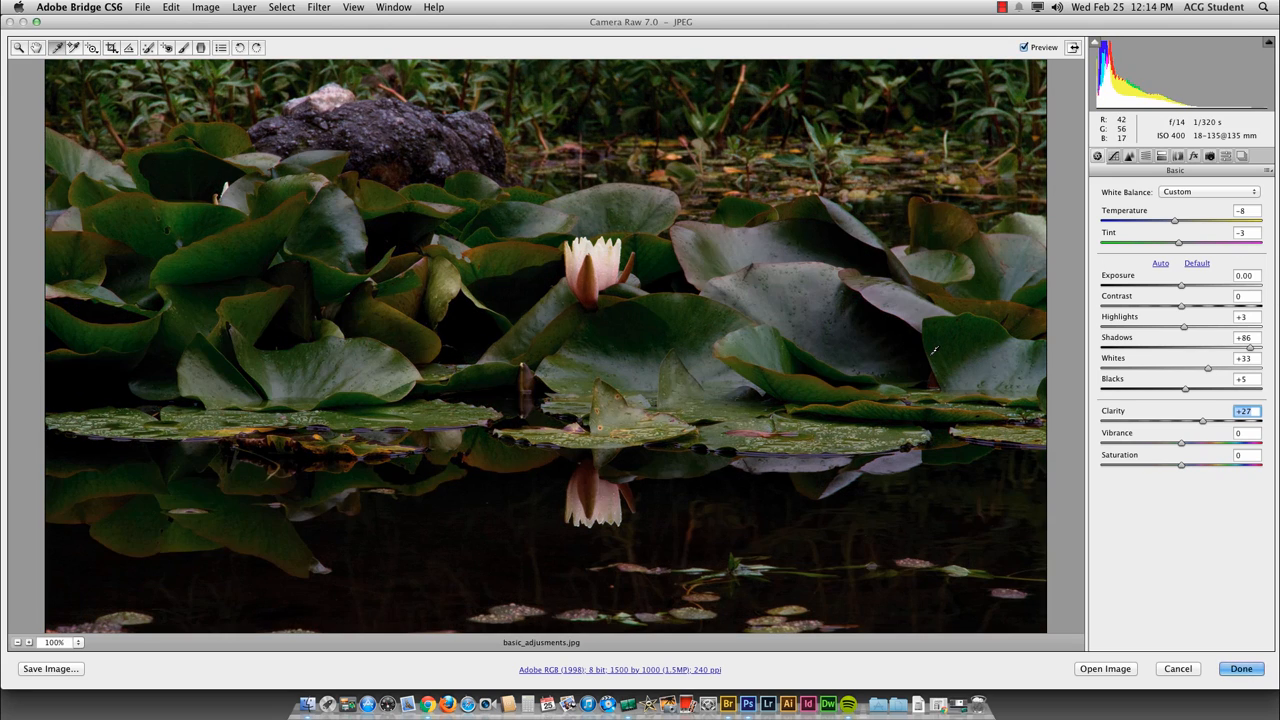
key("p")
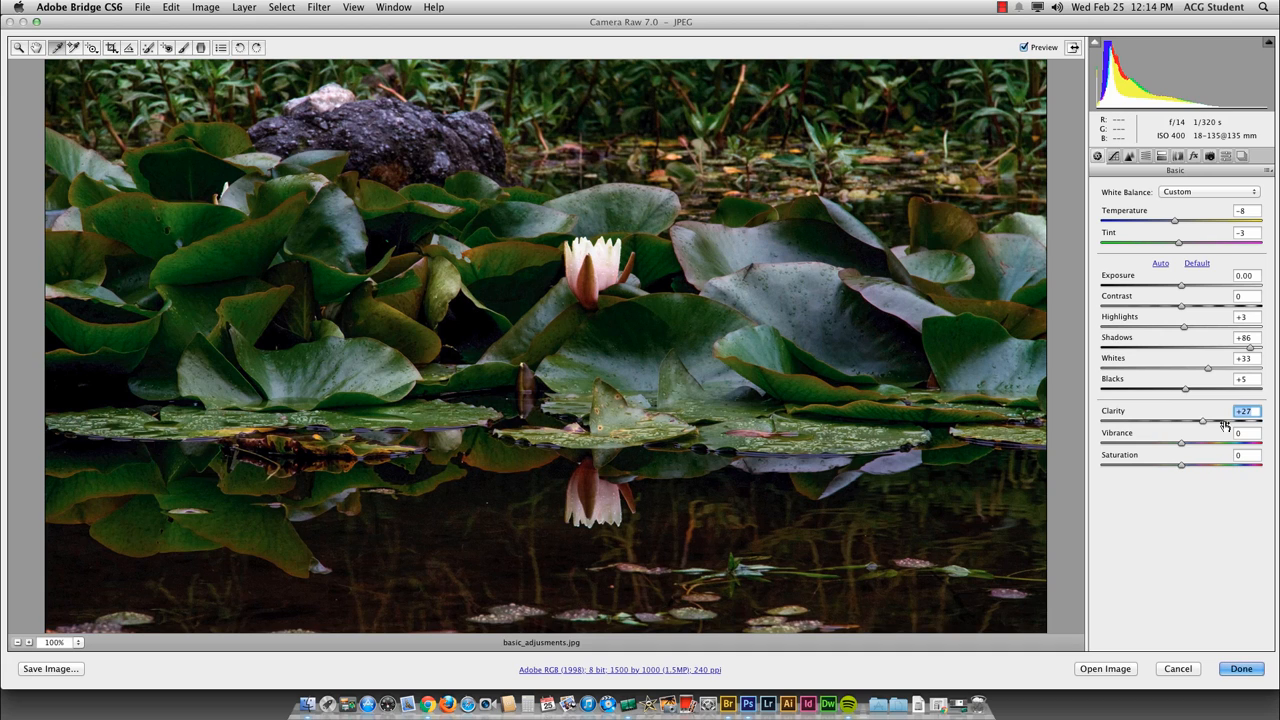
left_click_drag(1204, 421, 1157, 427)
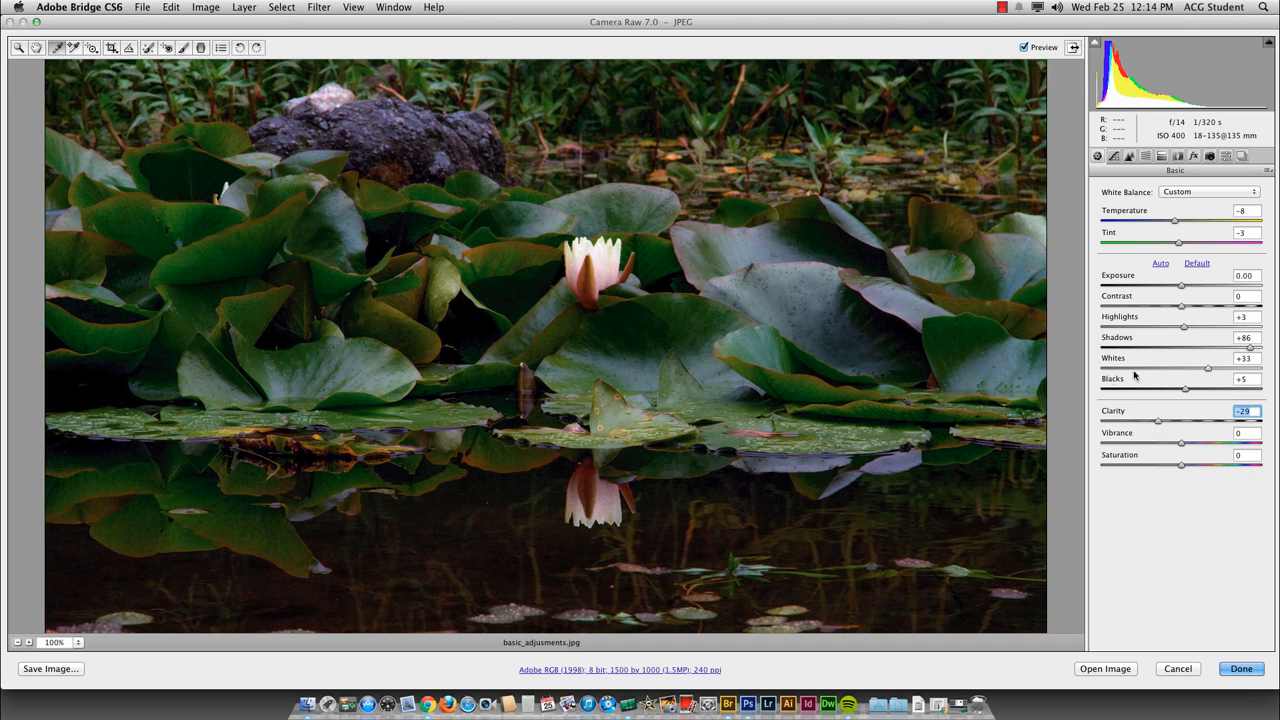
left_click_drag(1164, 425, 1195, 429)
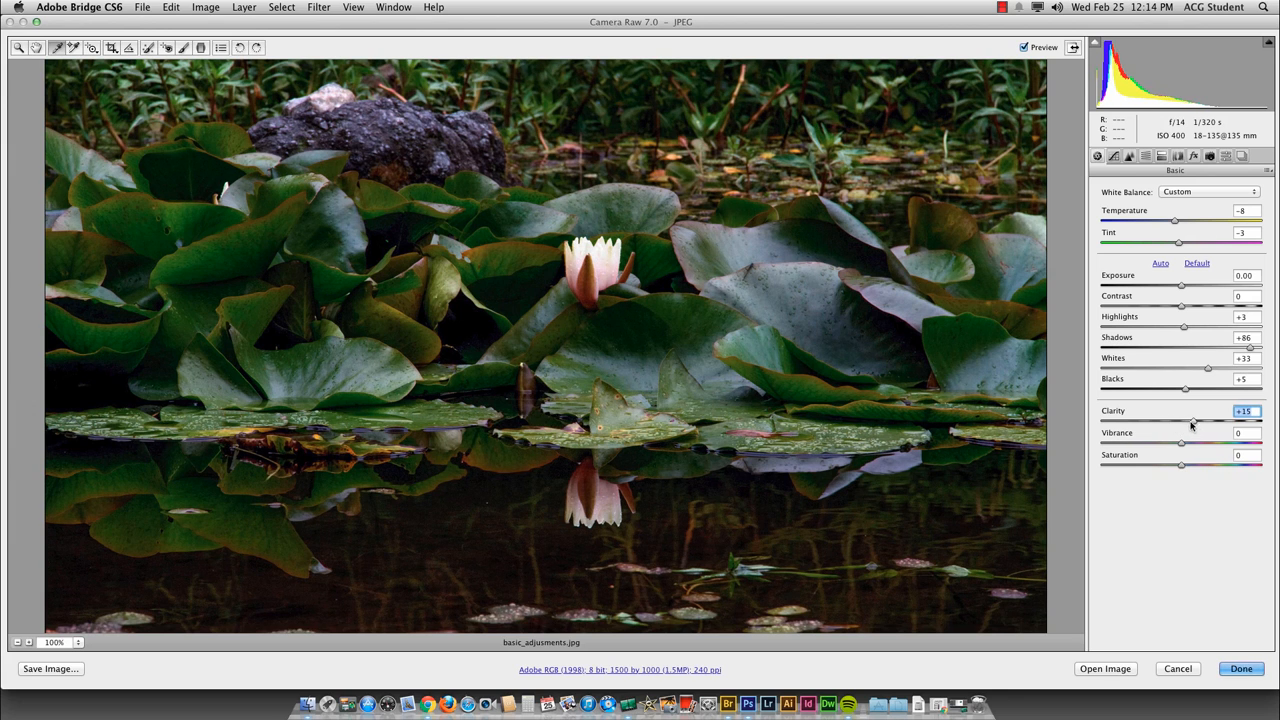
key("super+minus")
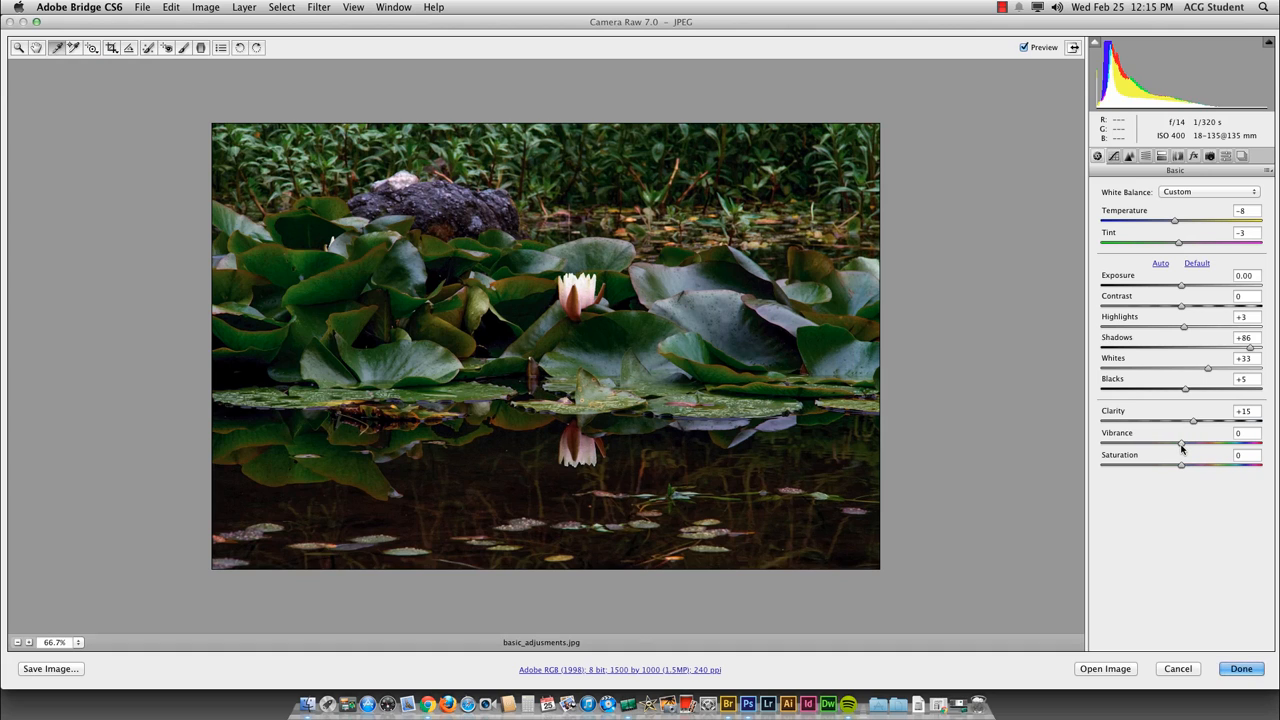
- Set the Vibrance to +14 and the Contrast to -3, and finish the Camera Raw edit to return to Bridge
mouse_move(1183, 449)
left_mouse_down()
mouse_move(1206, 451)
mouse_move(1191, 452)
left_mouse_up()
mouse_move(1181, 465)
left_mouse_down()
mouse_move(1262, 465)
mouse_move(1181, 467)
left_mouse_up()
left_click(1181, 306)
mouse_move(1181, 306)
left_mouse_down()
mouse_move(1213, 312)
mouse_move(1158, 306)
mouse_move(1178, 311)
left_mouse_up()
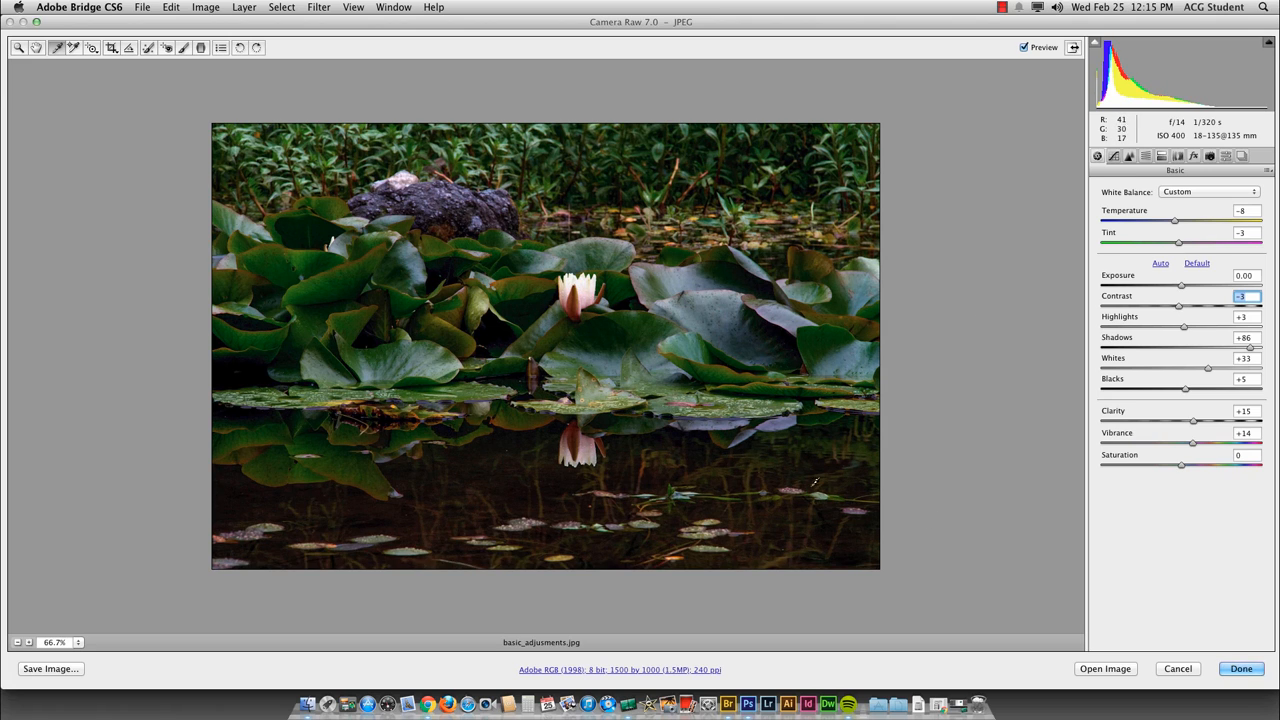
left_click(1242, 669)
left_click(495, 248)
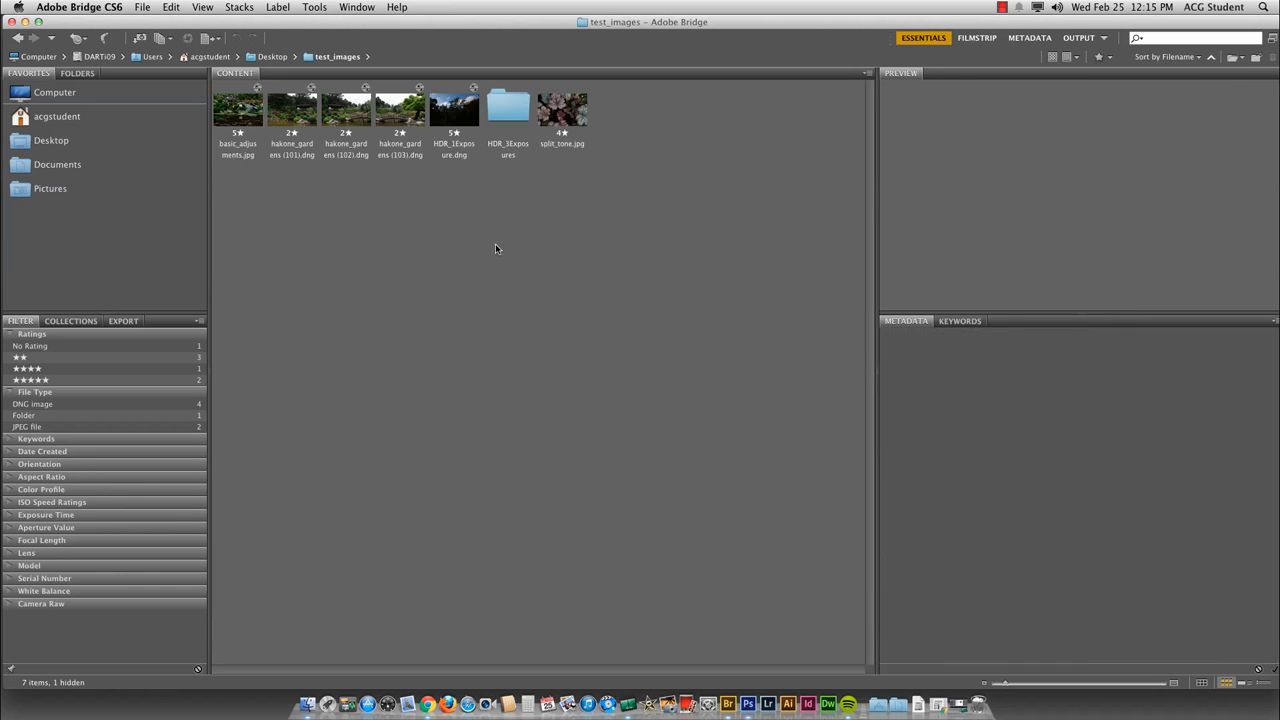
- Reopen basic_adjusments.jpg in Camera Raw and save a JPEG copy with the .jpg extension in the same location, finishing back in Bridge
left_click(232, 112)
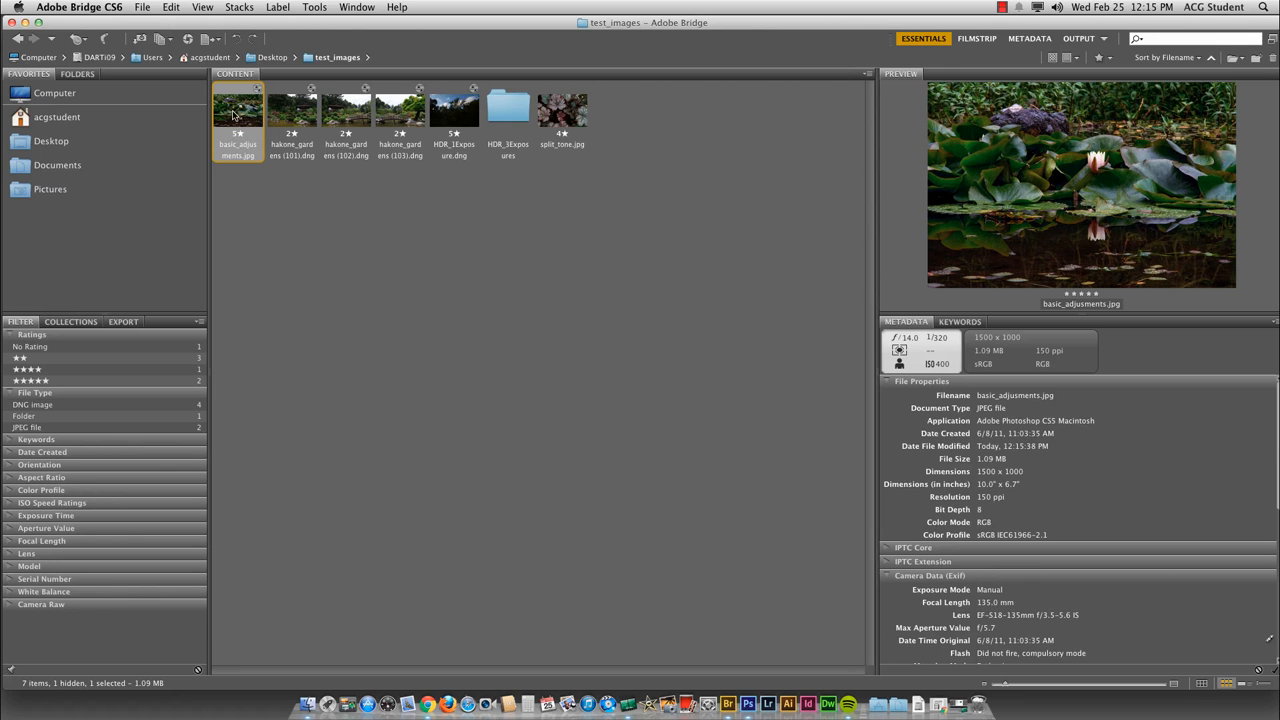
double_click(237, 110)
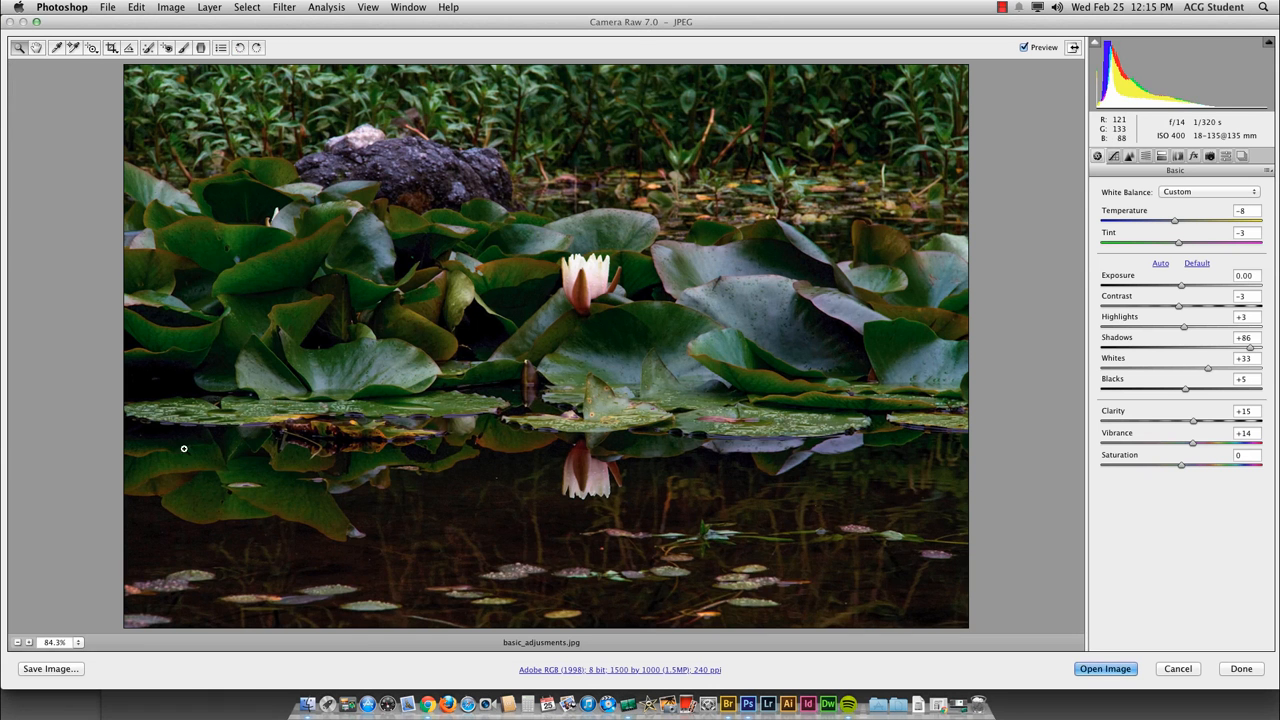
left_click(76, 669)
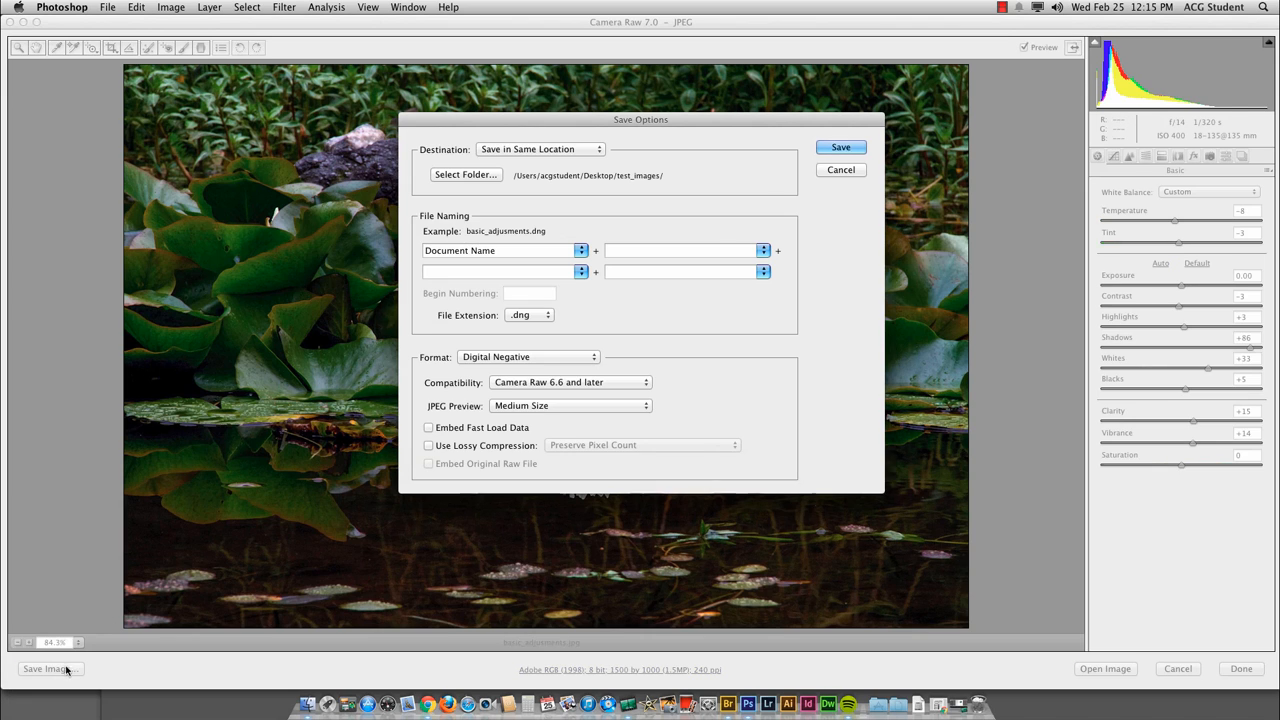
left_click(522, 316)
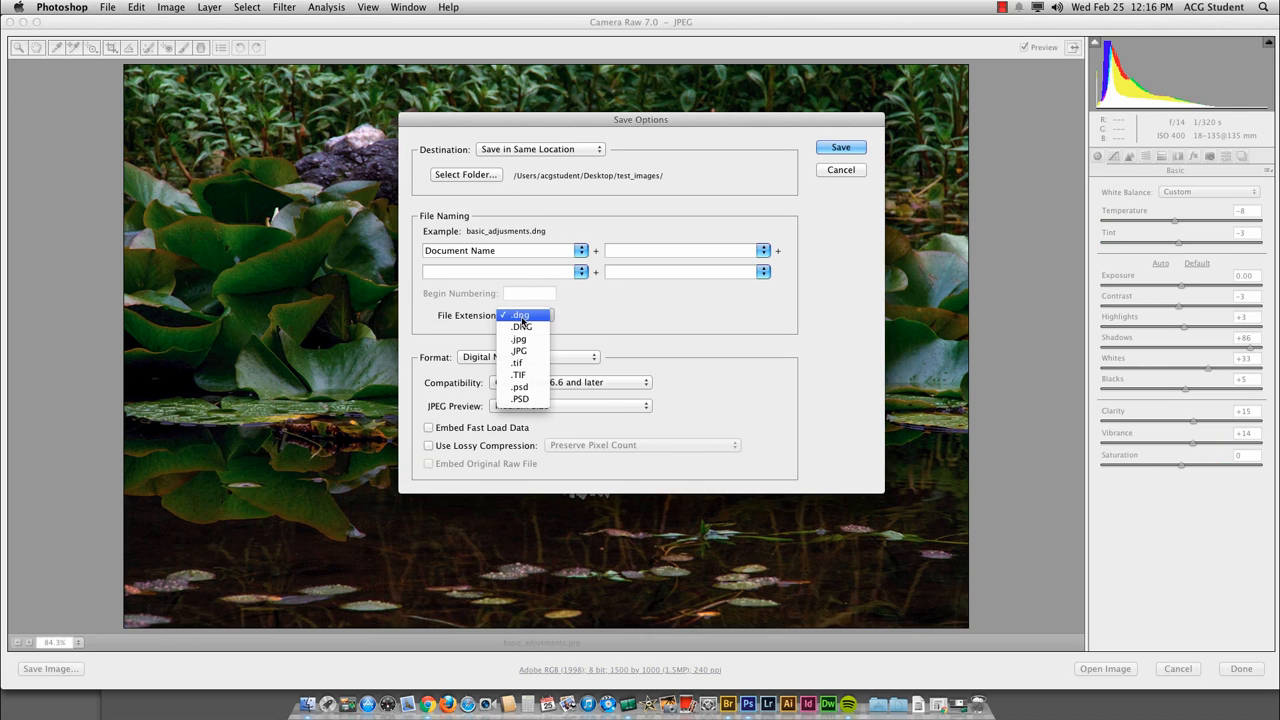
left_click(527, 341)
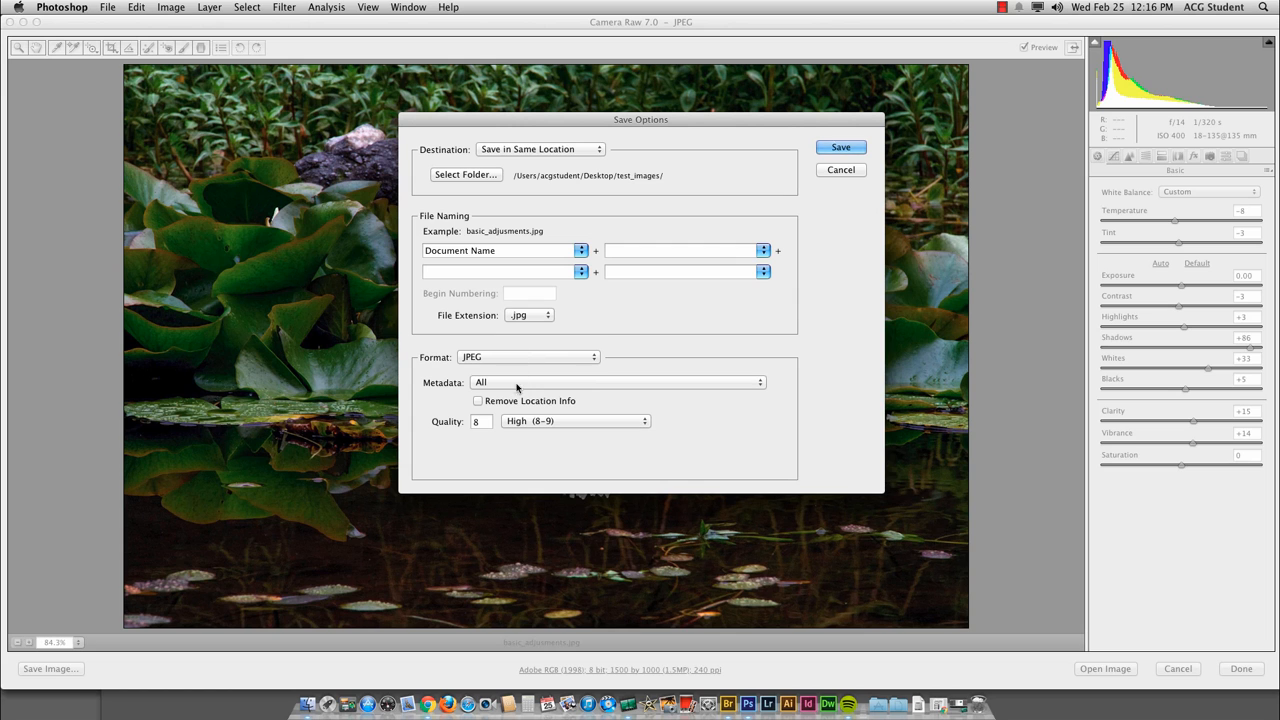
left_click(837, 147)
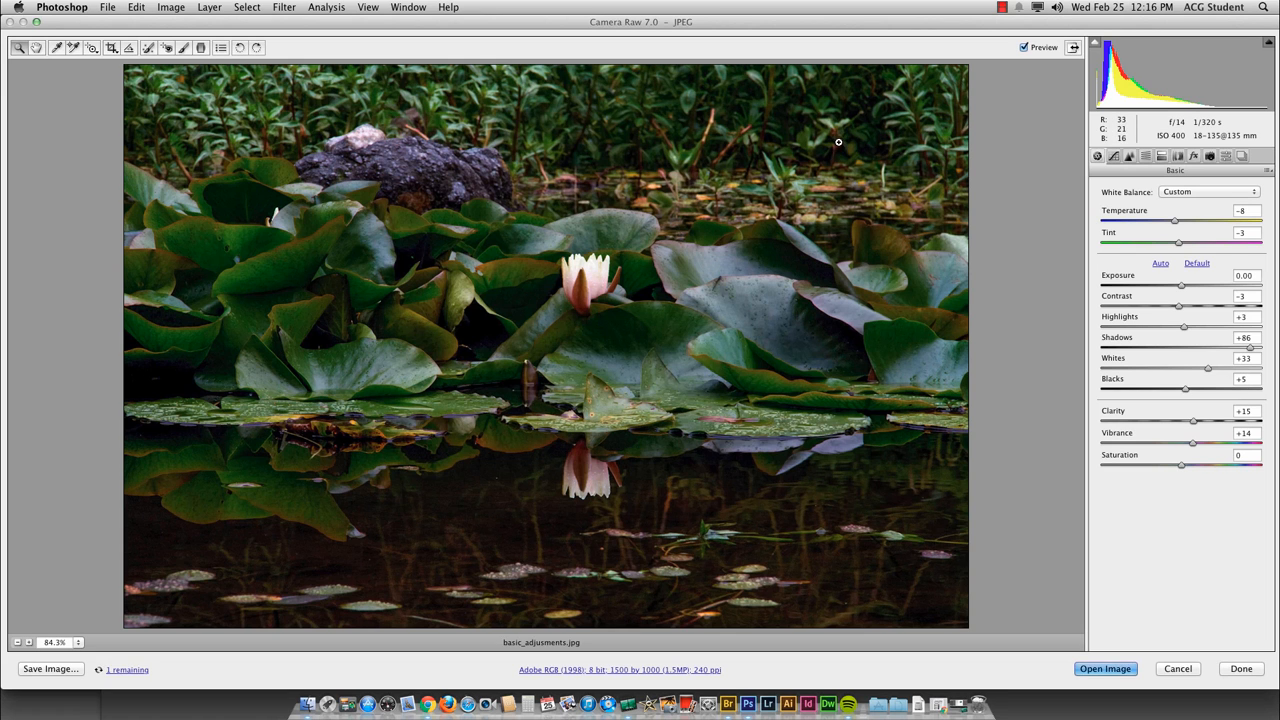
left_click(1241, 668)
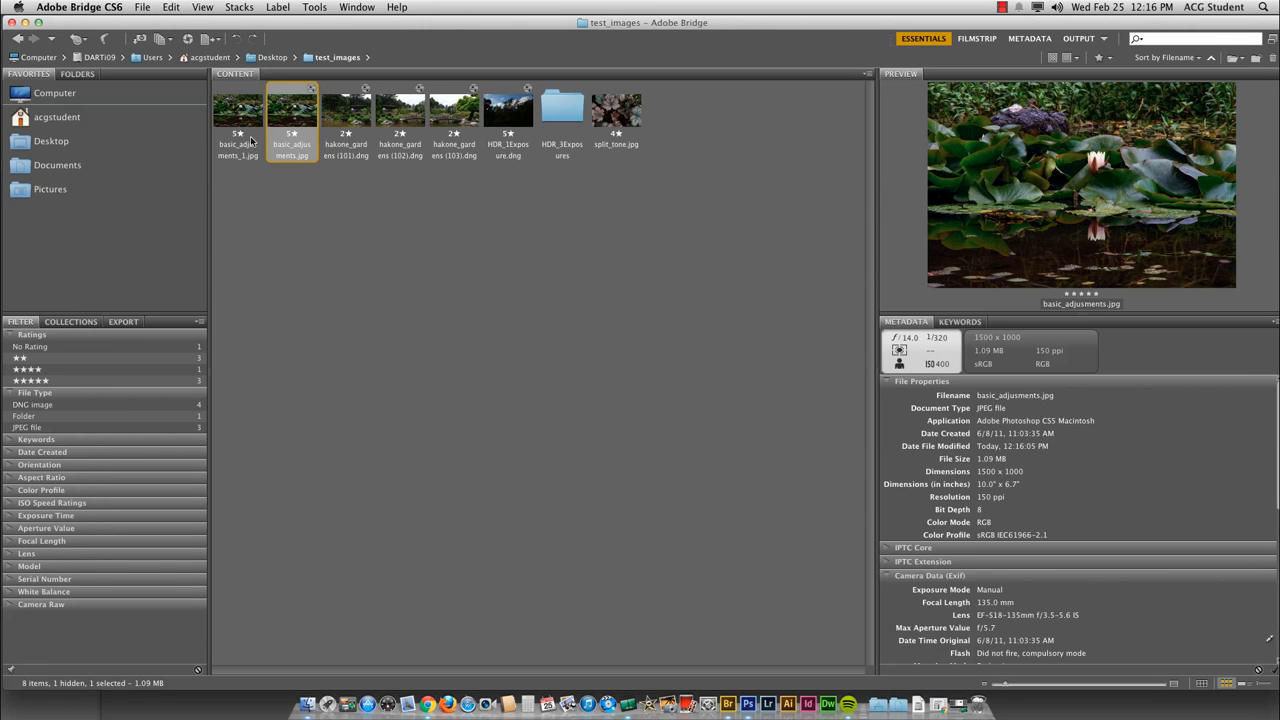
- Compare basic_adjusments_1.jpg with the original basic_adjusments.jpg in Bridge, and review the original's stored settings in Camera Raw
left_click(242, 120)
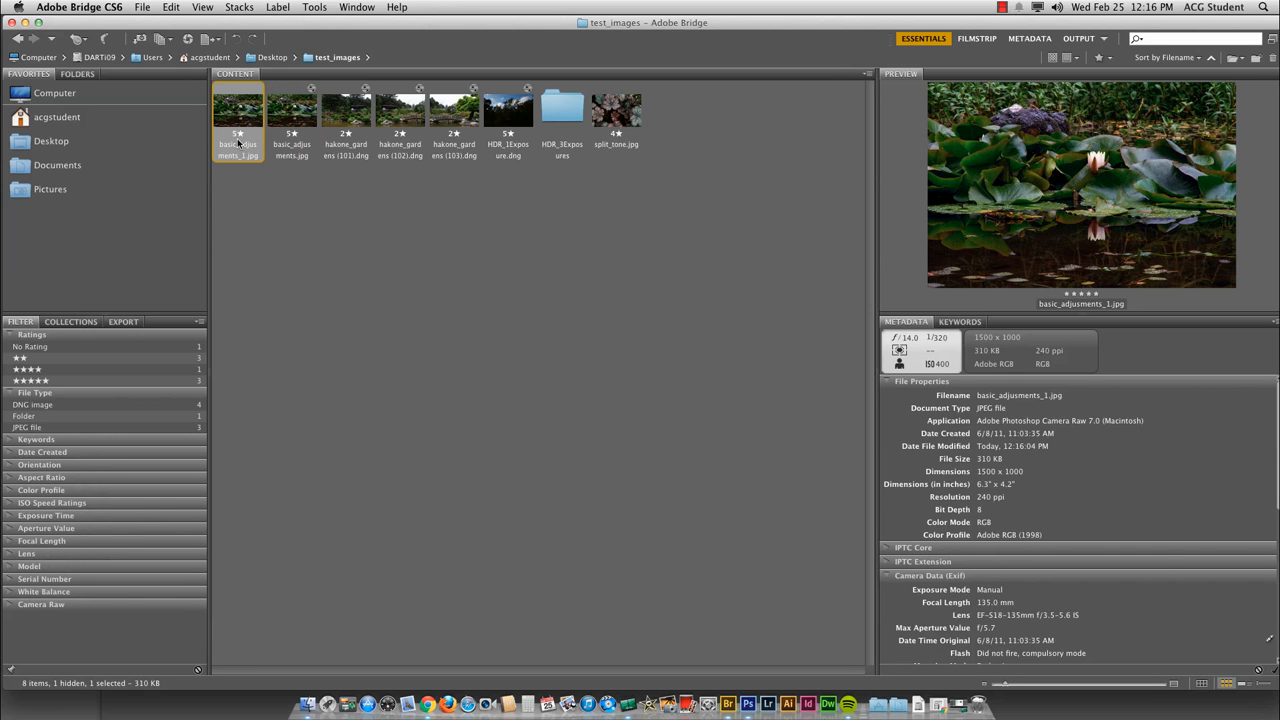
double_click(300, 113)
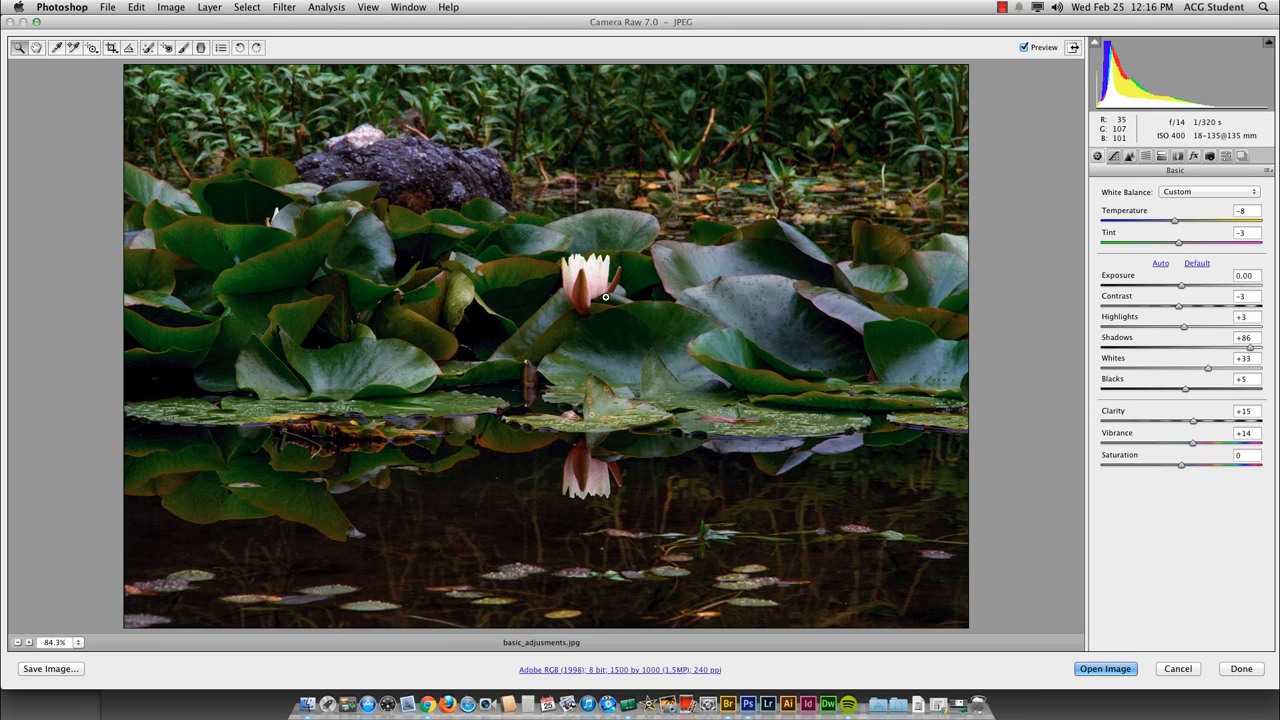
key("super+minus")
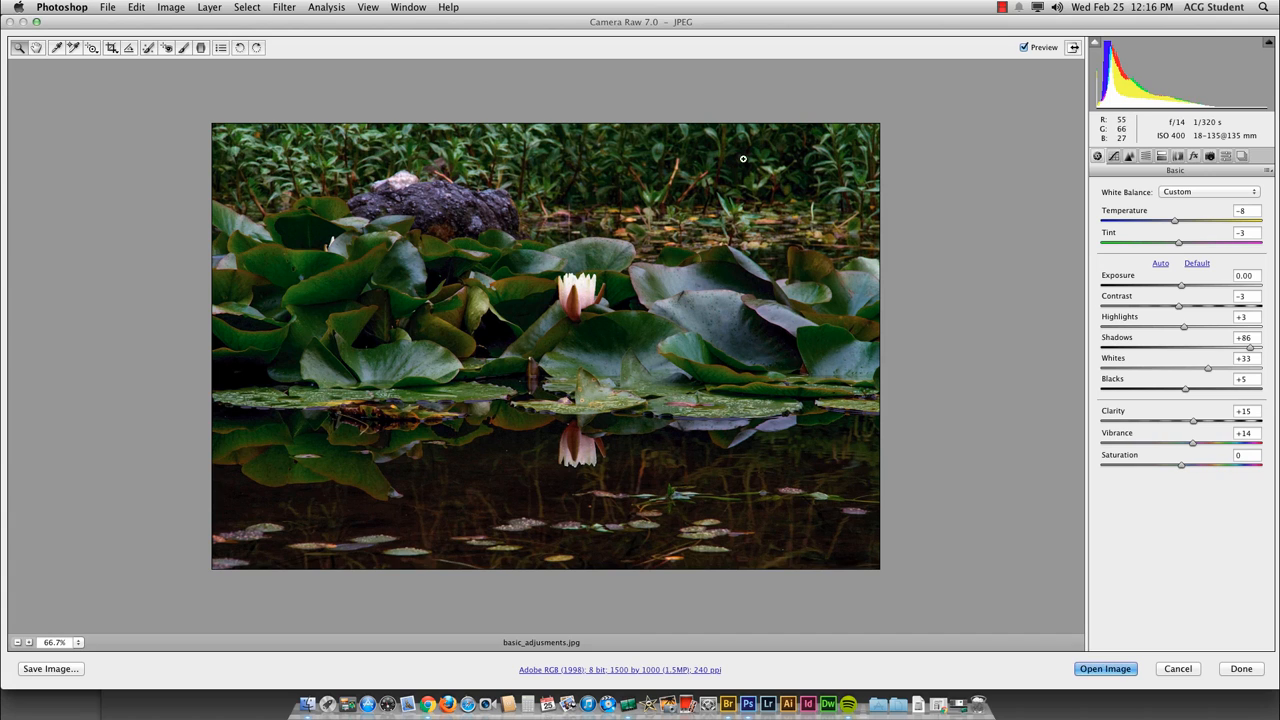
left_click(1241, 670)
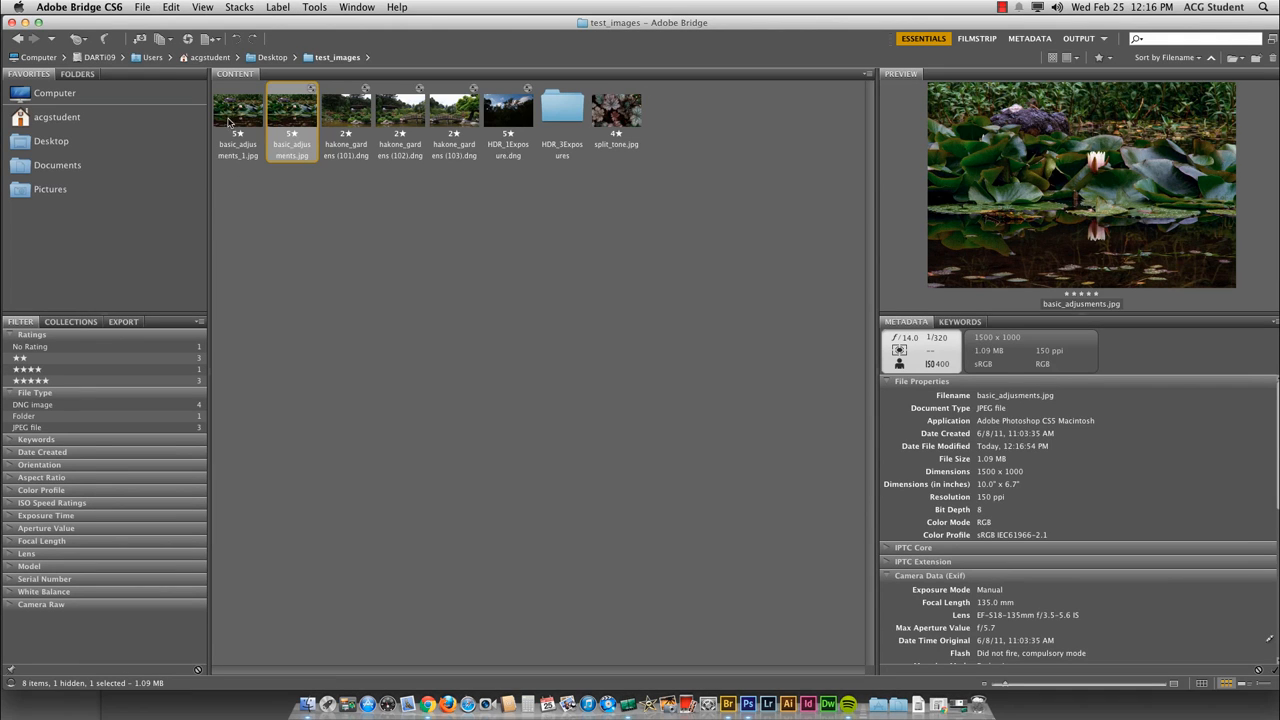
left_click(239, 116)
left_click(288, 116)
left_click(244, 112)
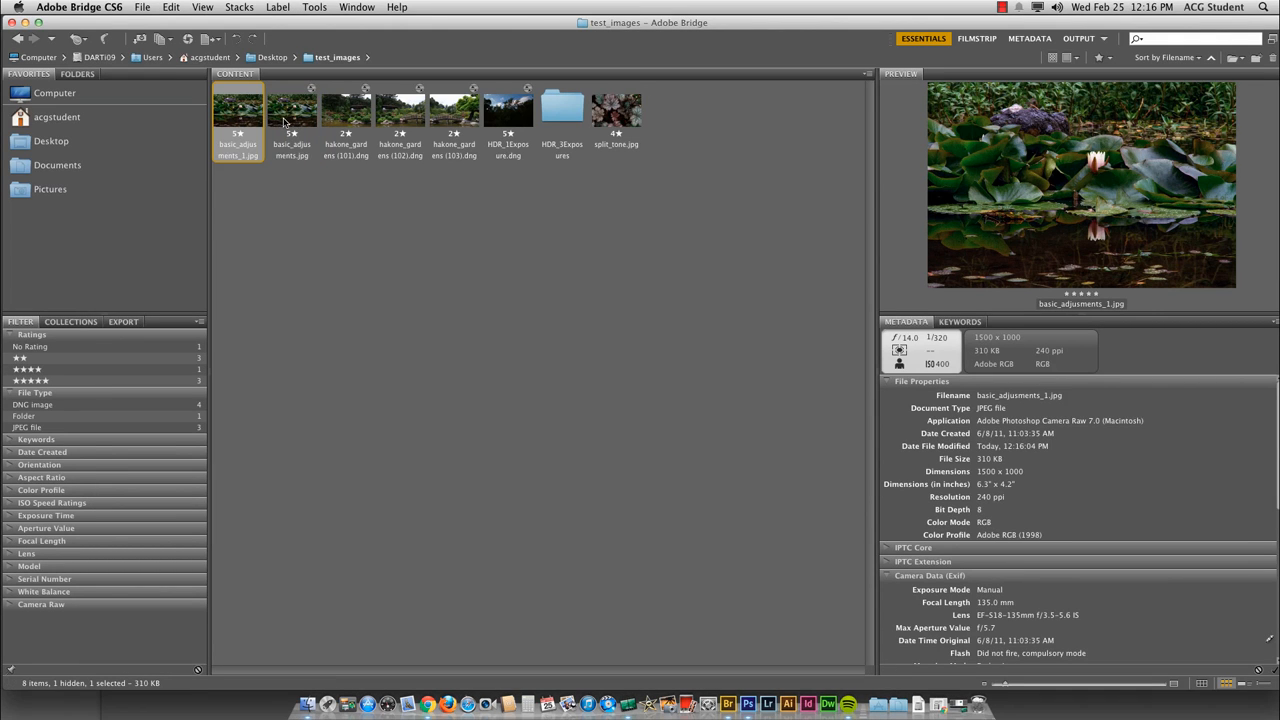